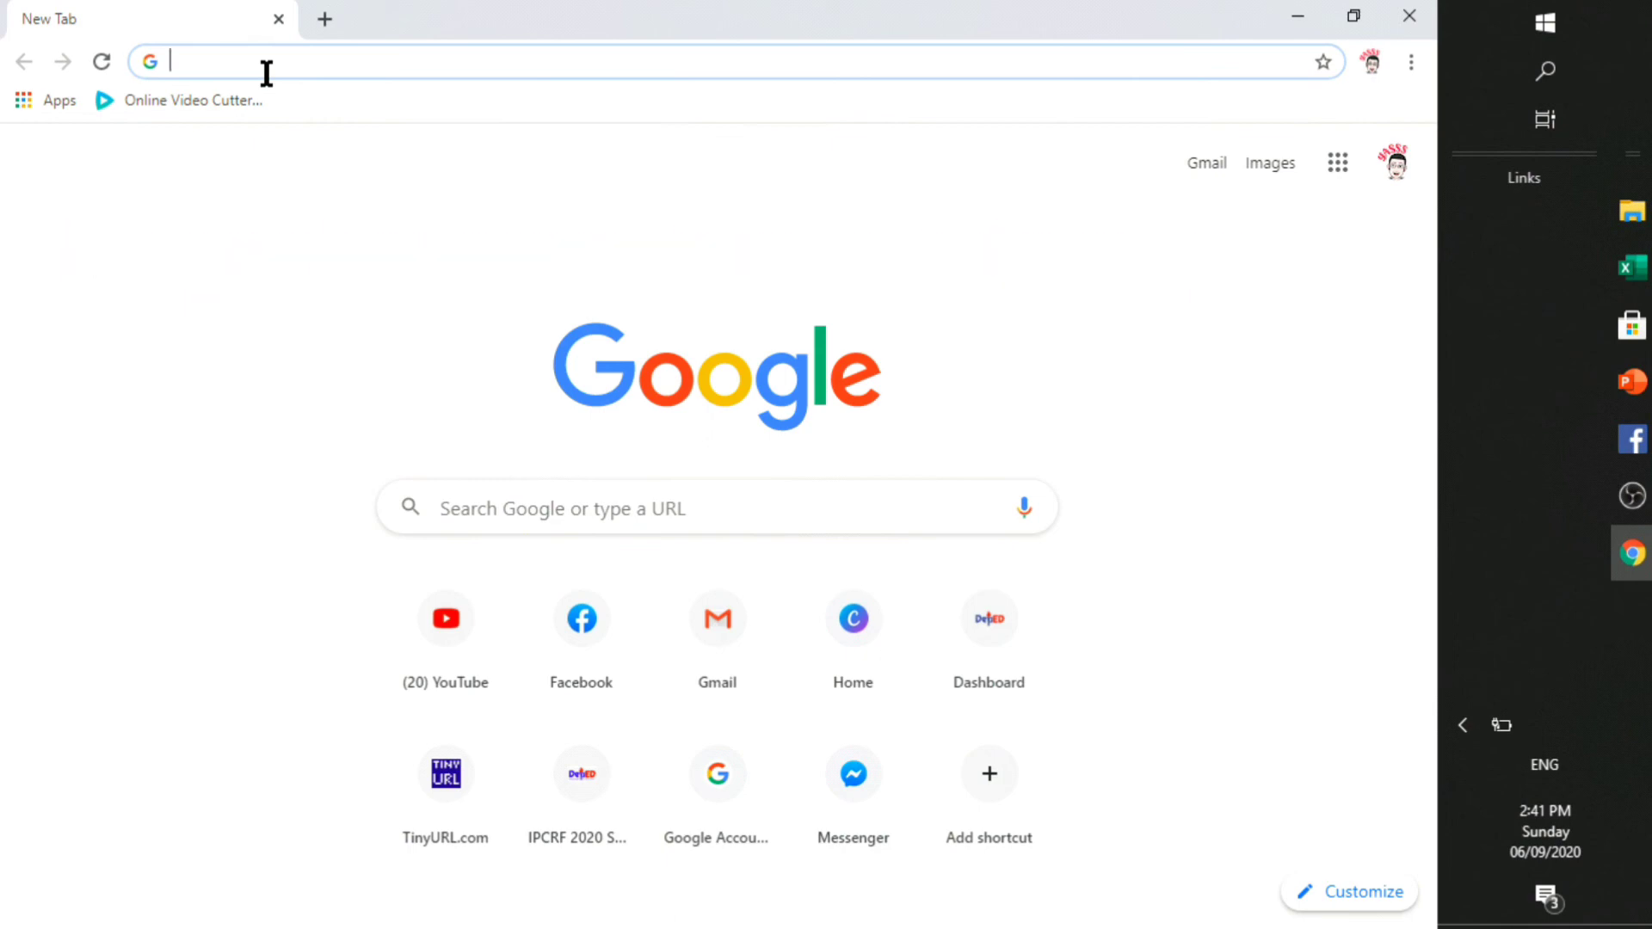
# Open the DepEd Learner Information System login page at lis.deped.gov.ph and close its announcements
pyautogui.write('lis')
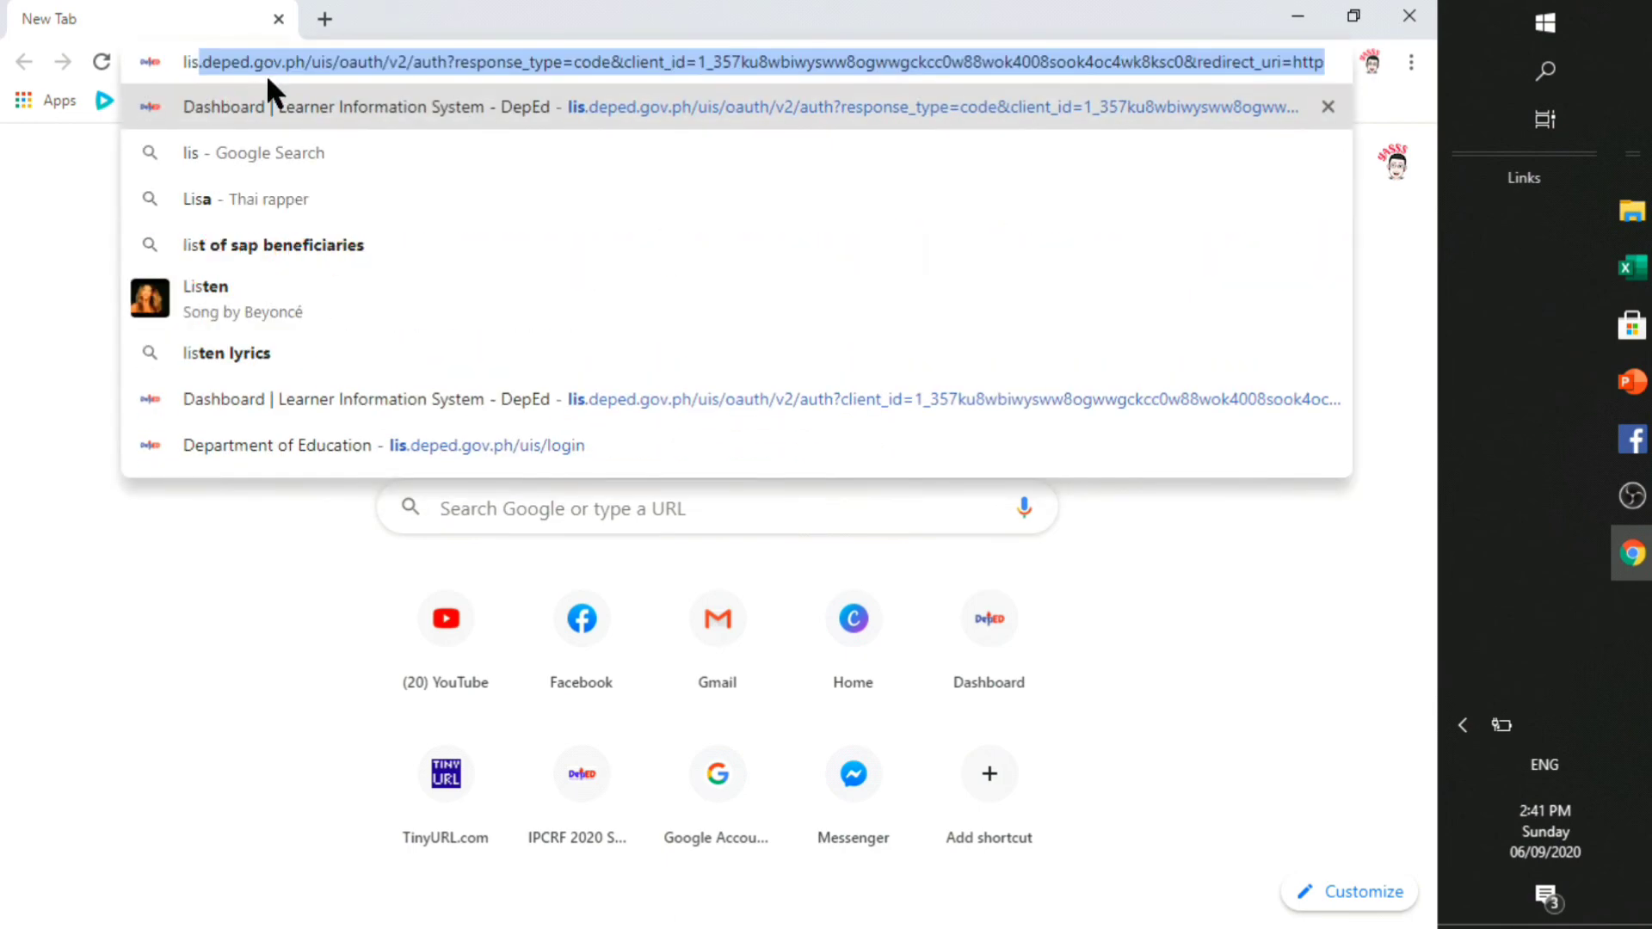
pyautogui.press('Return')
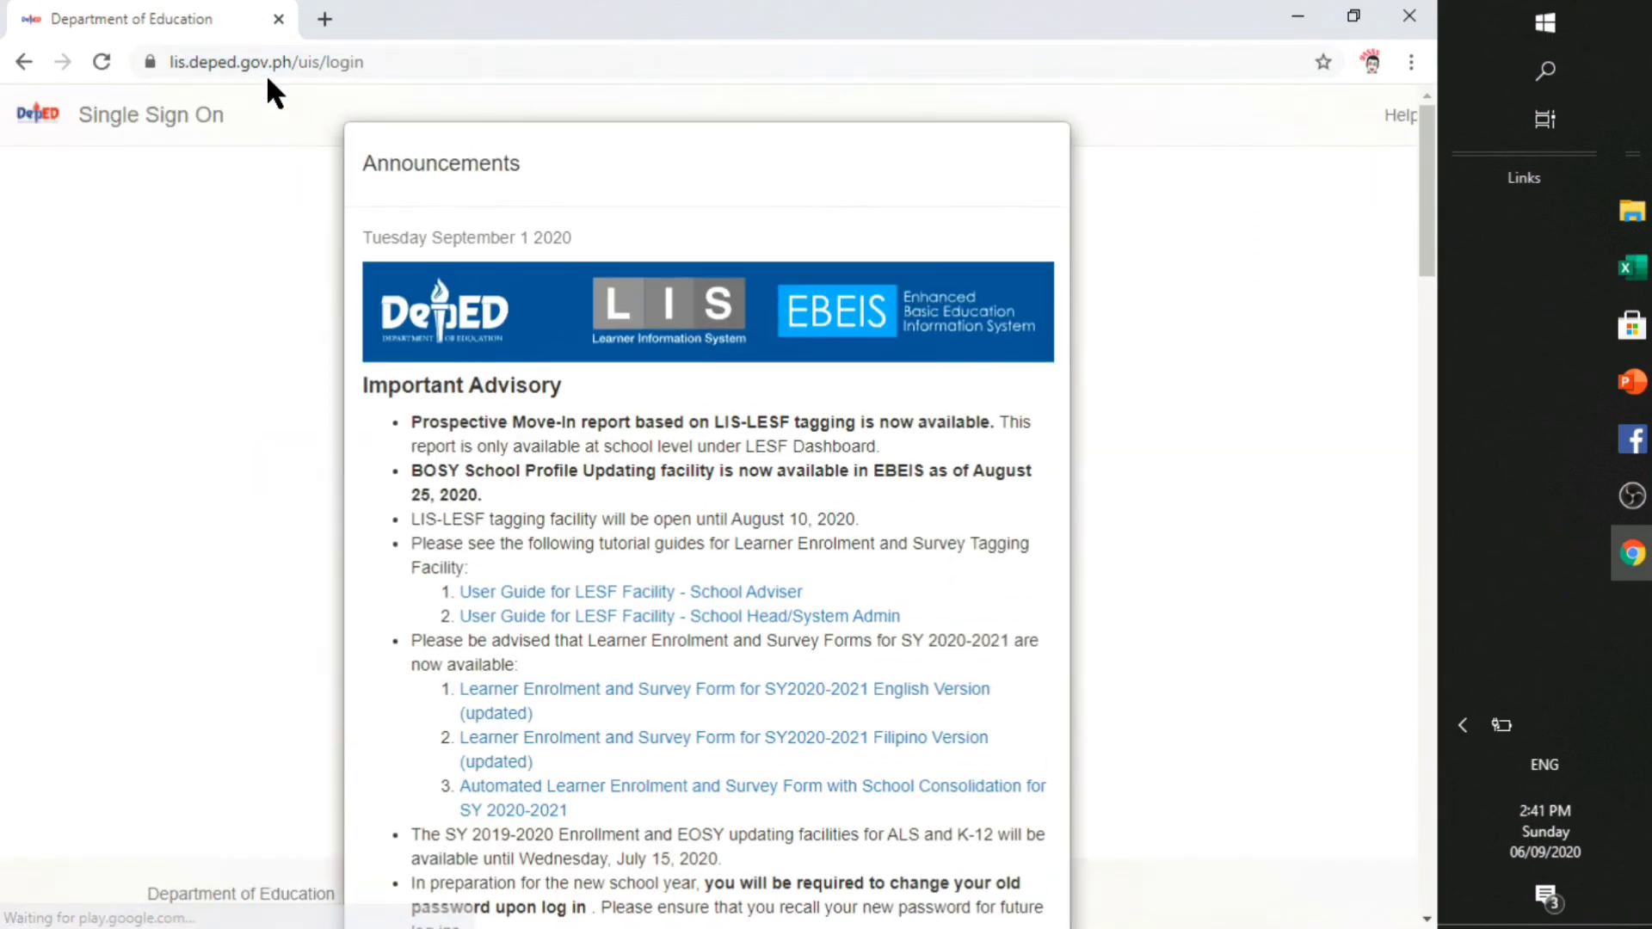
pyautogui.scroll(-20, 688, 748)
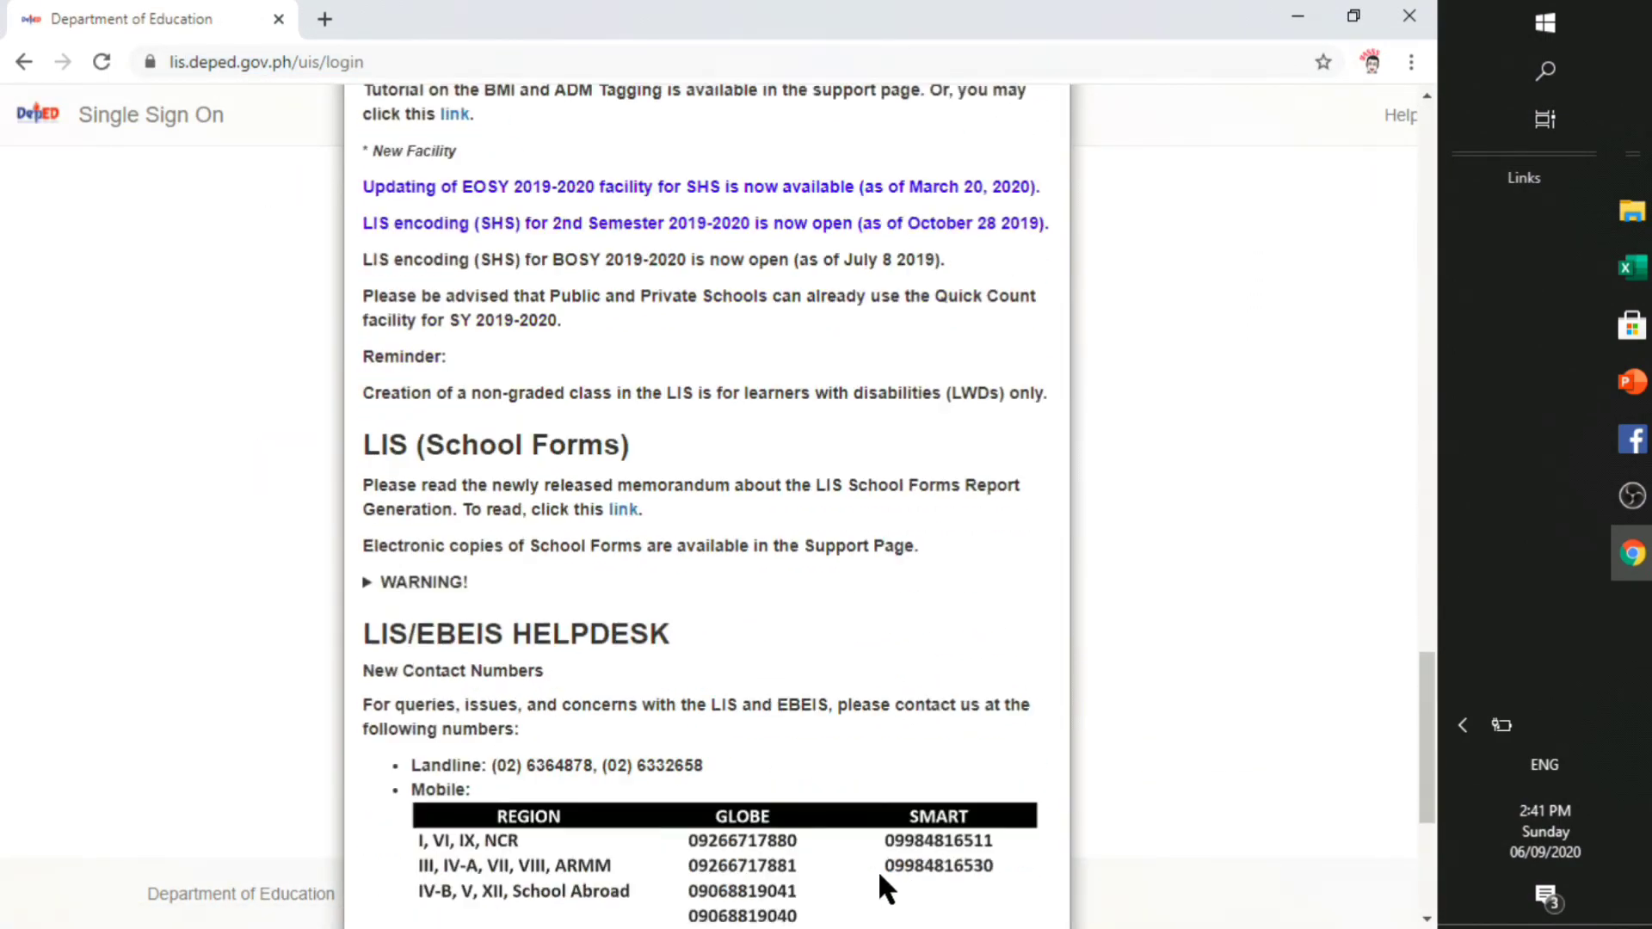
pyautogui.click(994, 854)
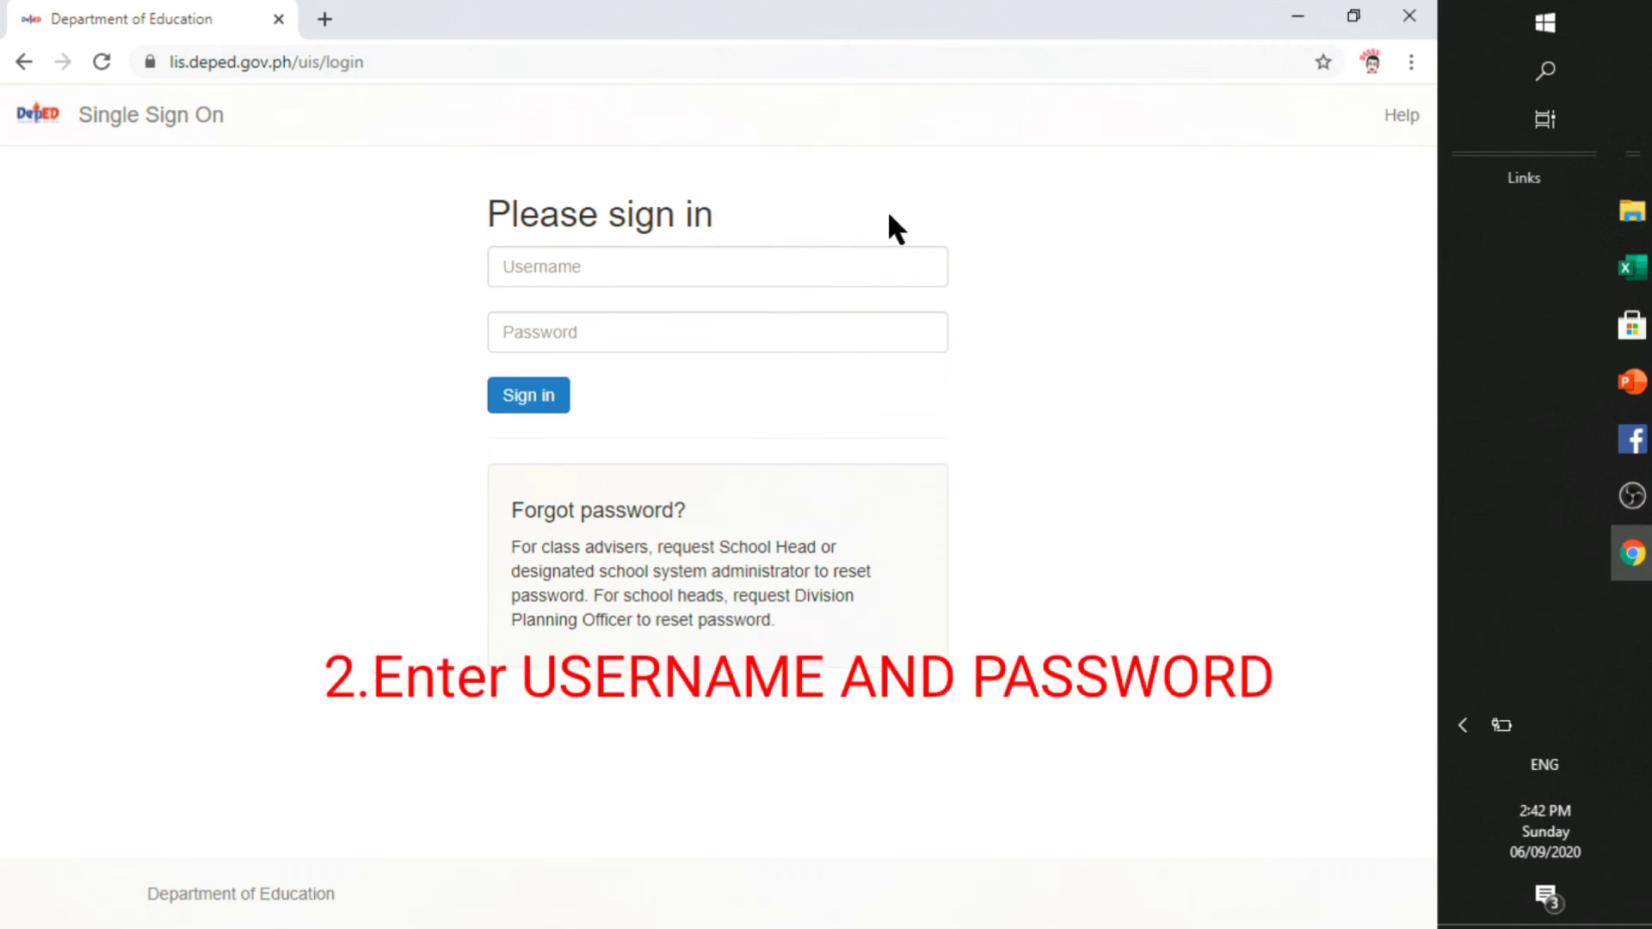
# Enter the account username and password in the sign-in form and try to sign in
pyautogui.click(865, 283)
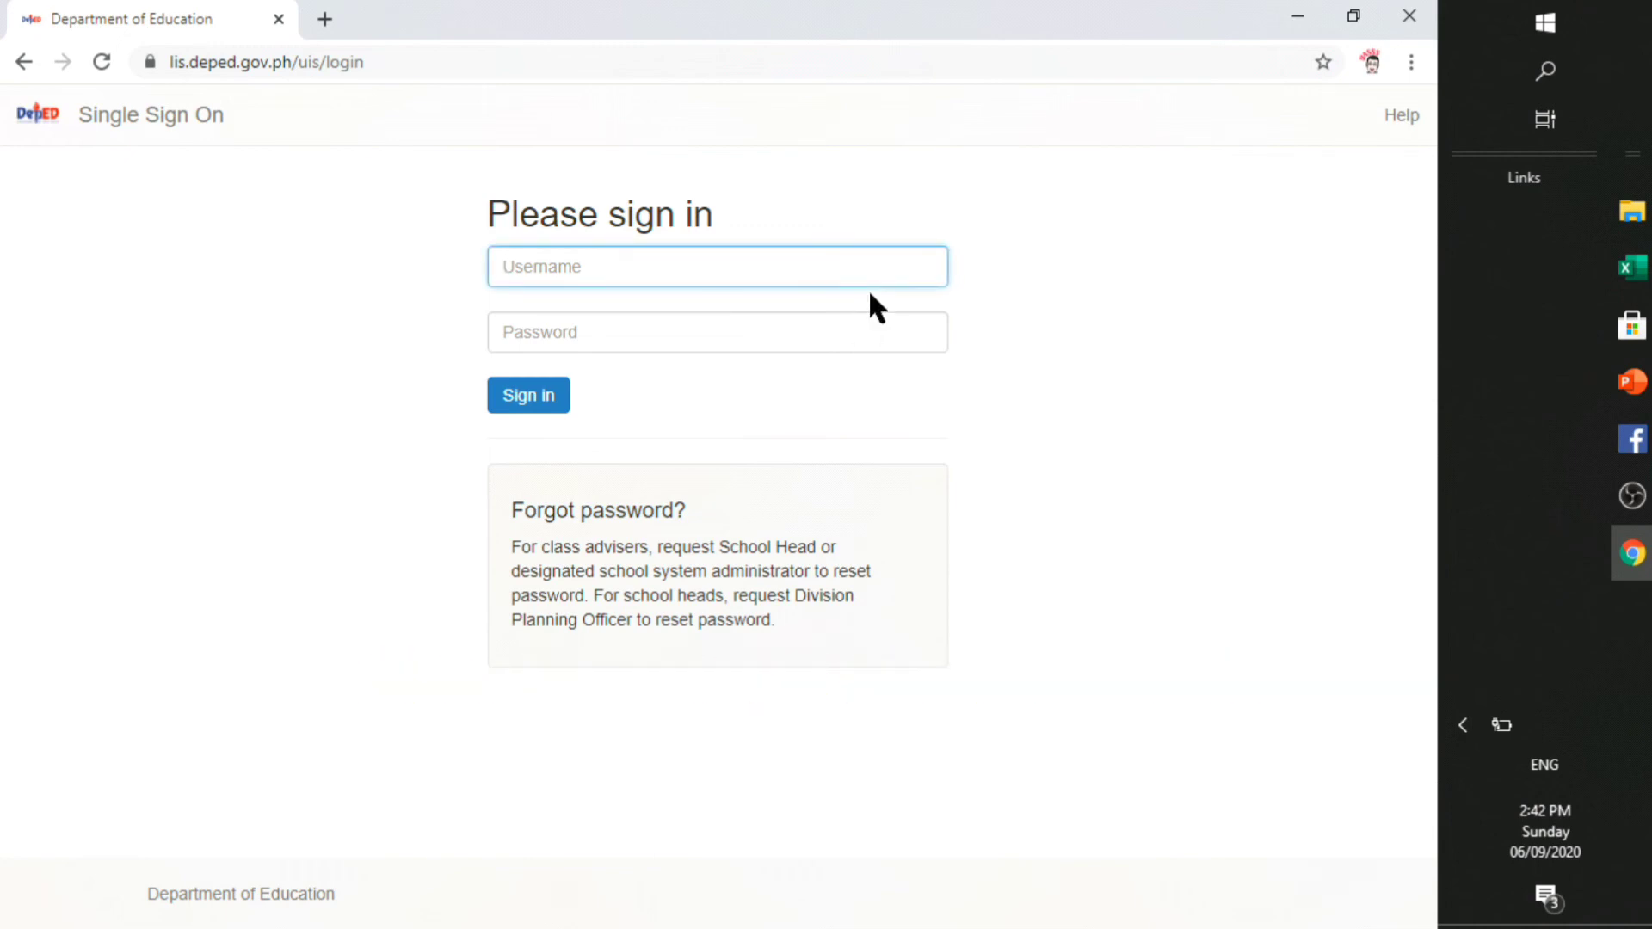
pyautogui.write('1******')
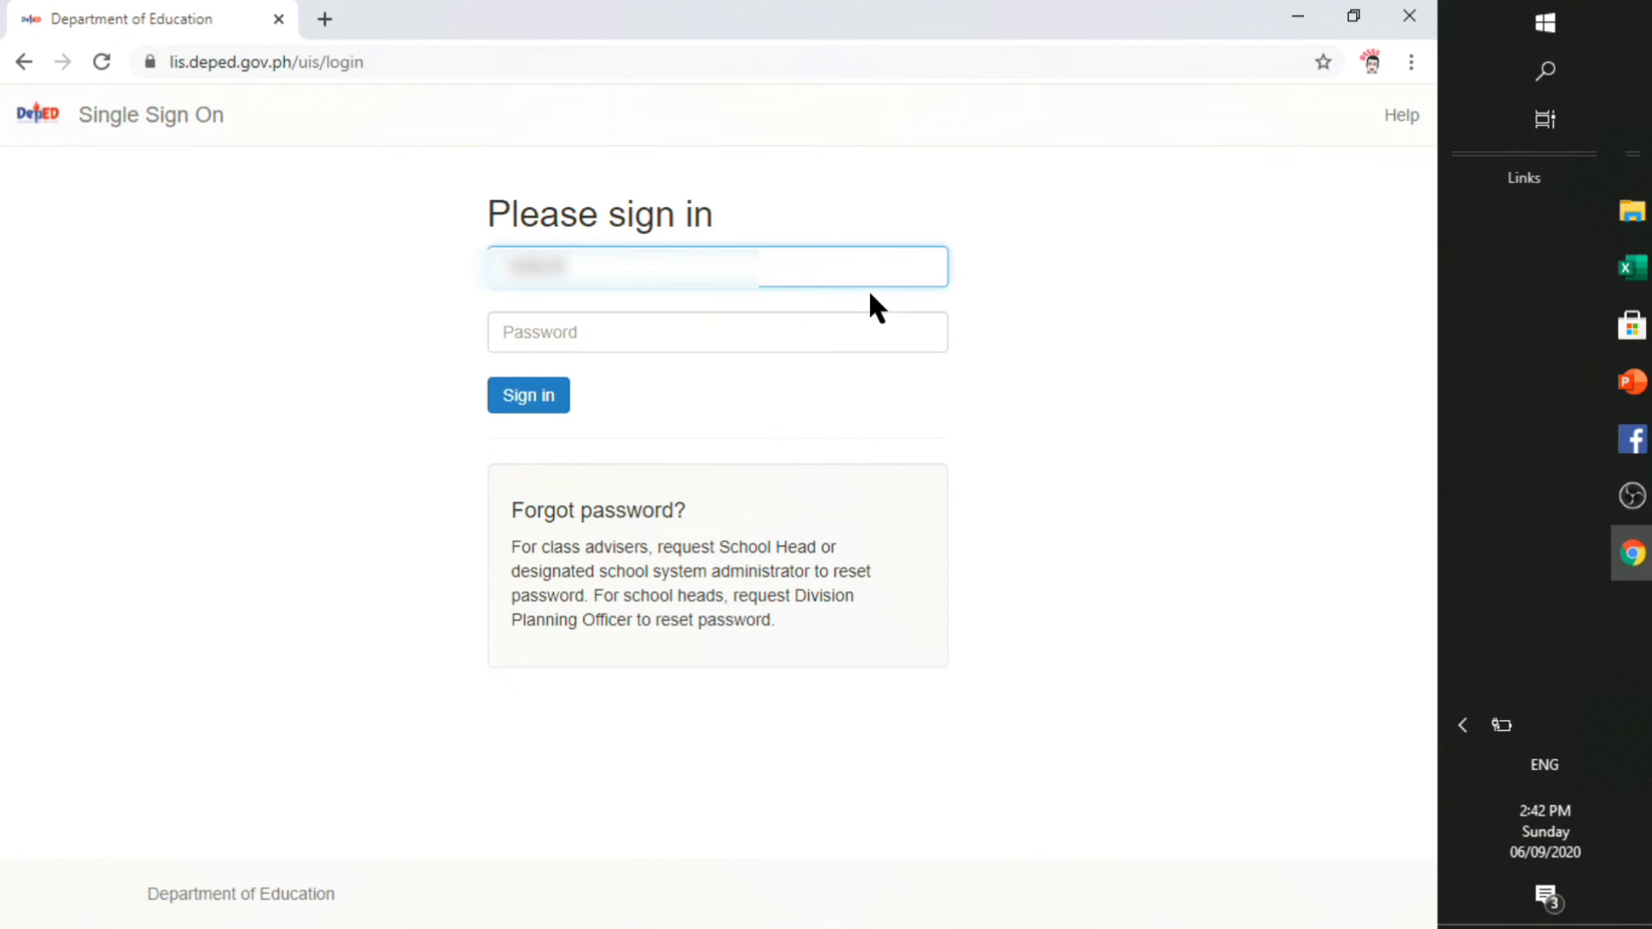
pyautogui.write('***')
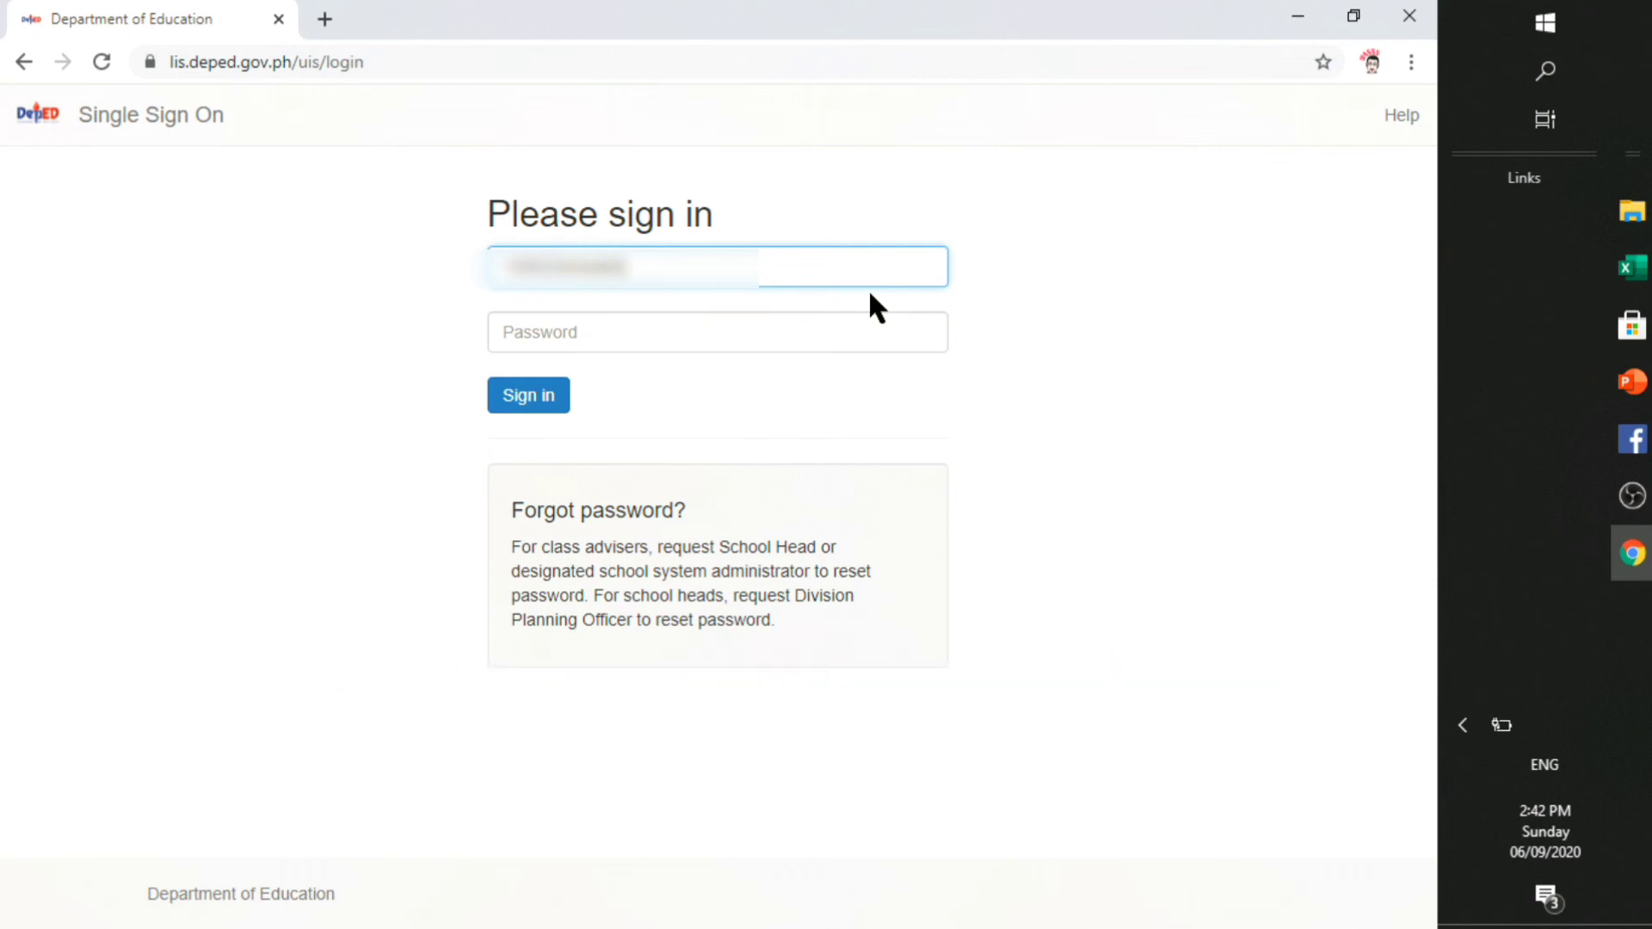
pyautogui.click(859, 327)
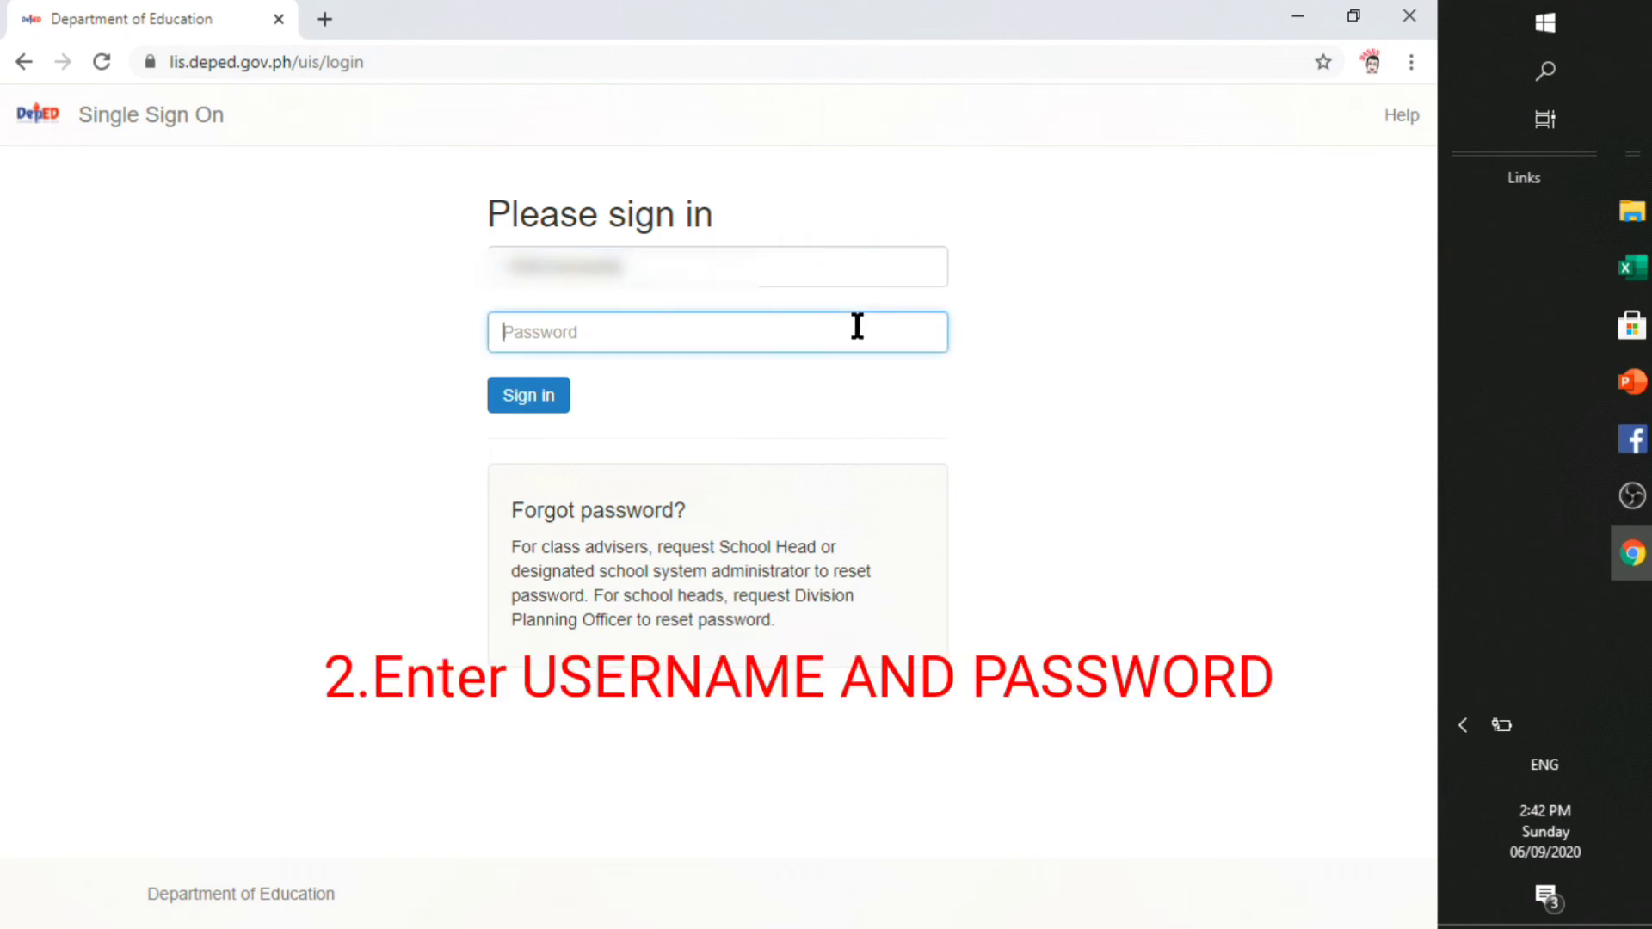
pyautogui.write('************')
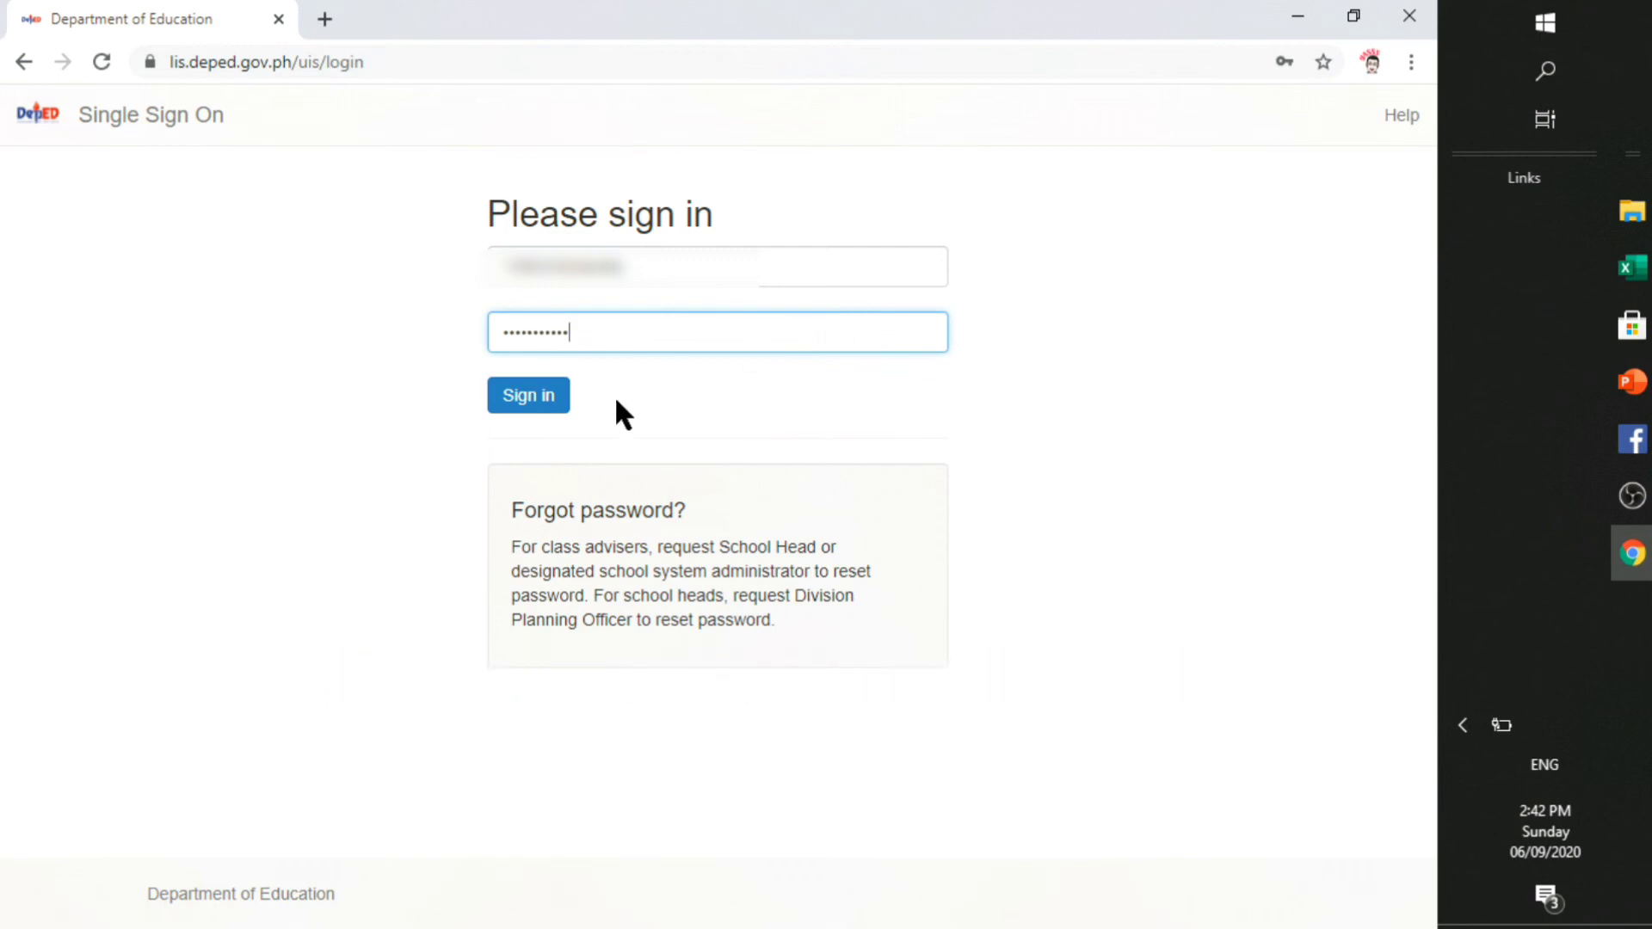
pyautogui.click(540, 400)
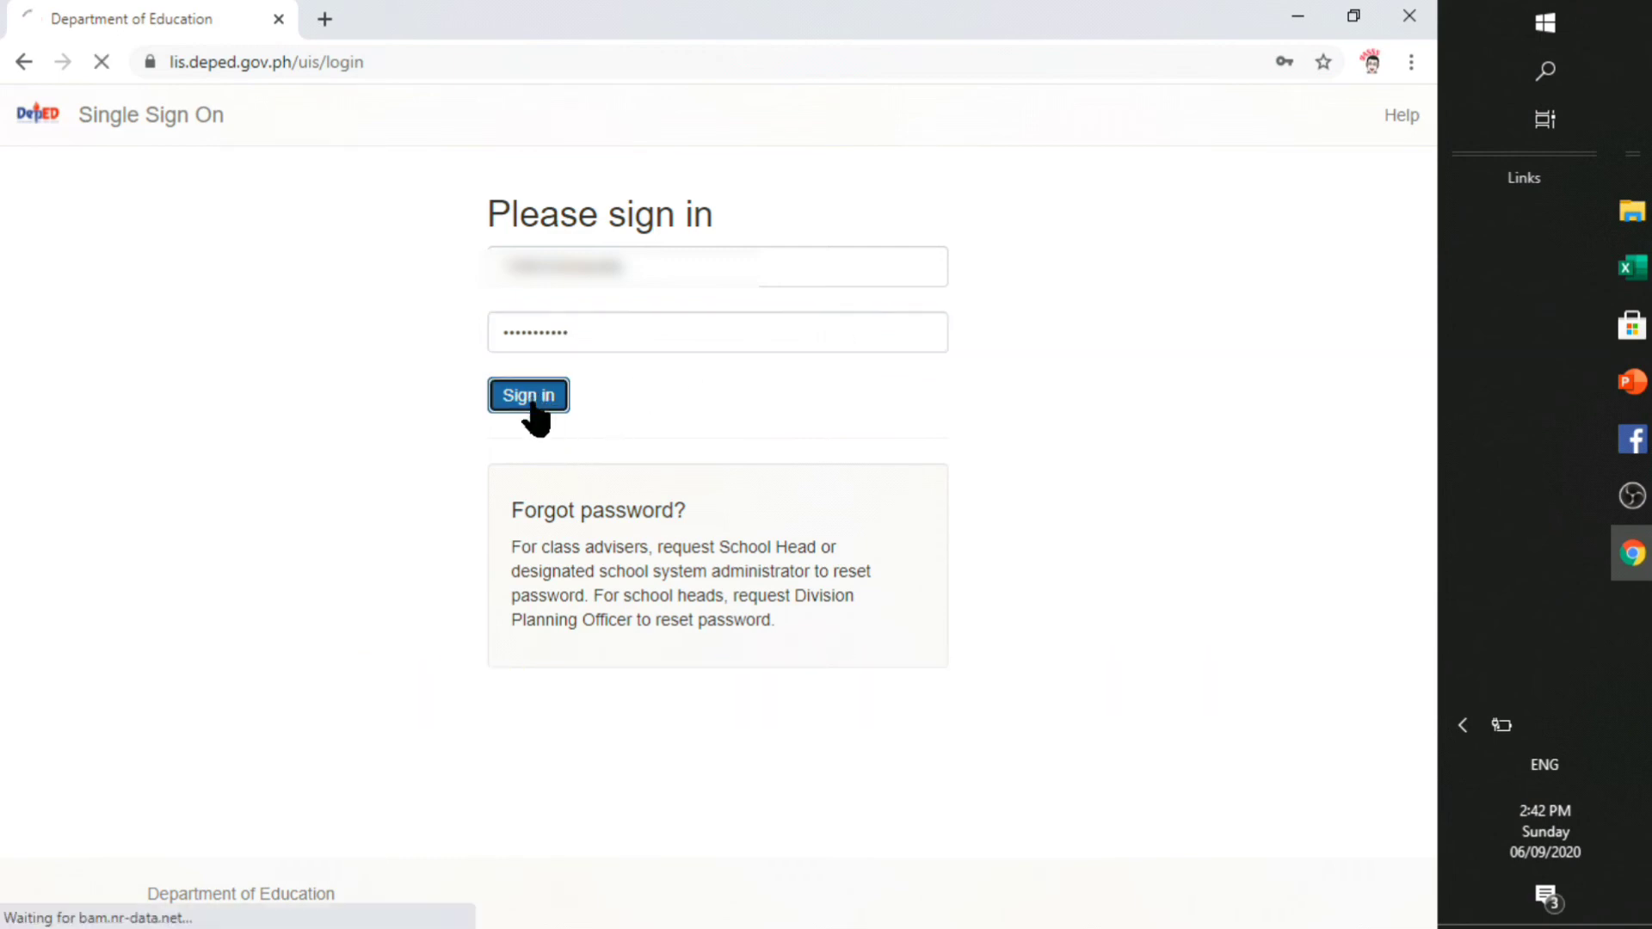
# Re-enter the account password and sign in to the Learner Information System
pyautogui.click(565, 390)
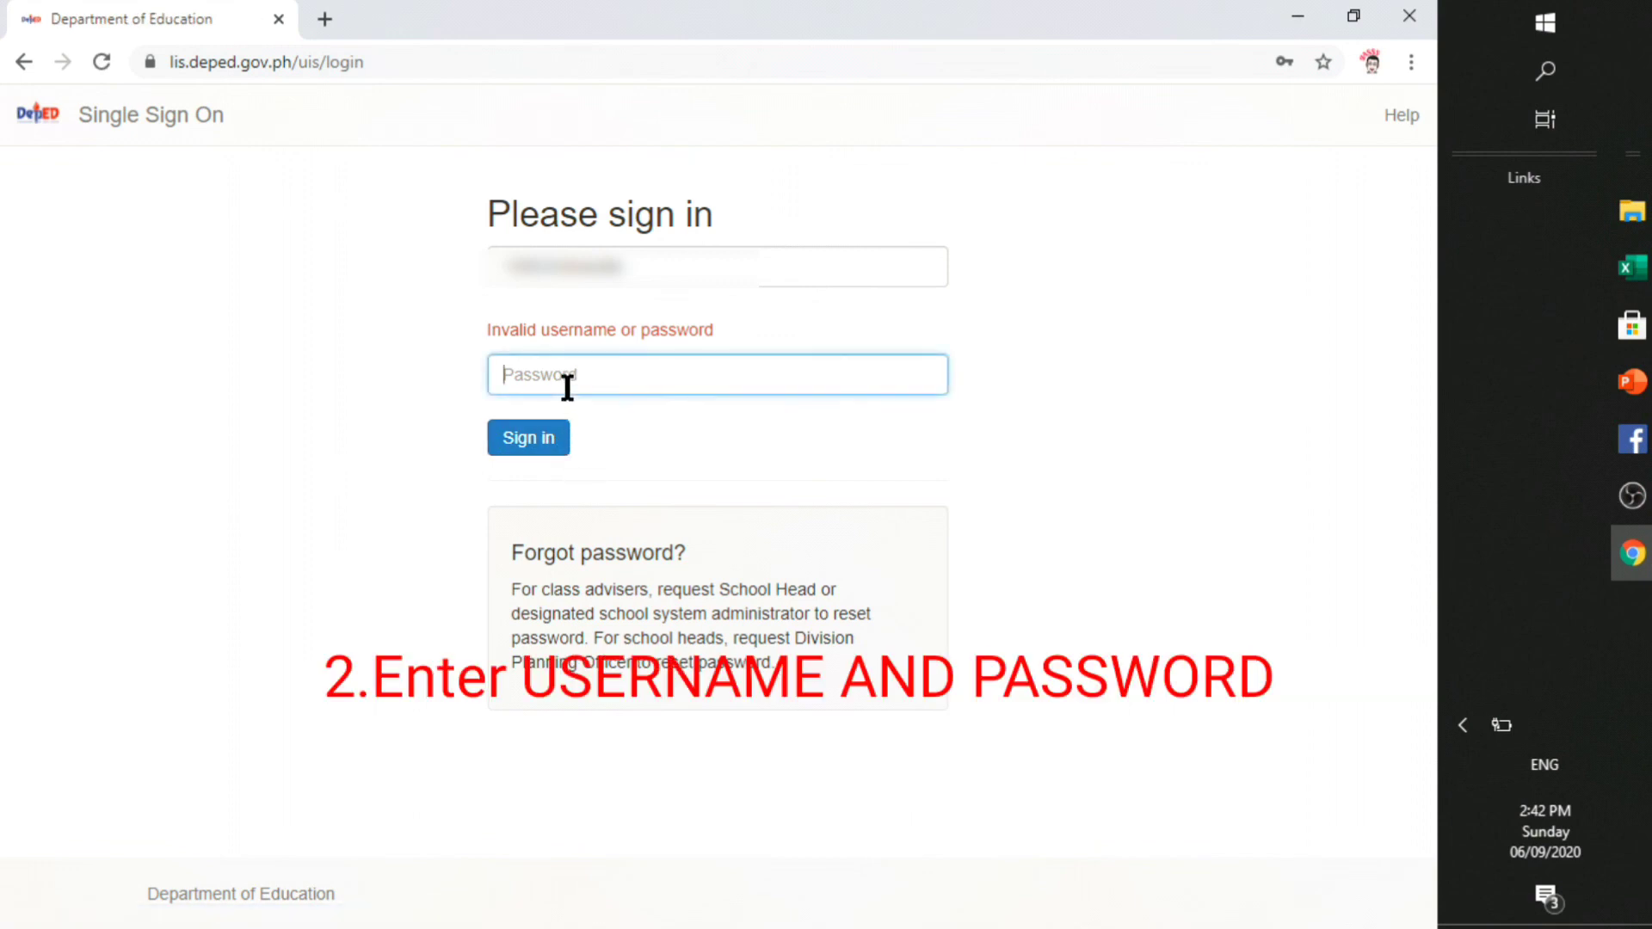
pyautogui.write('*******')
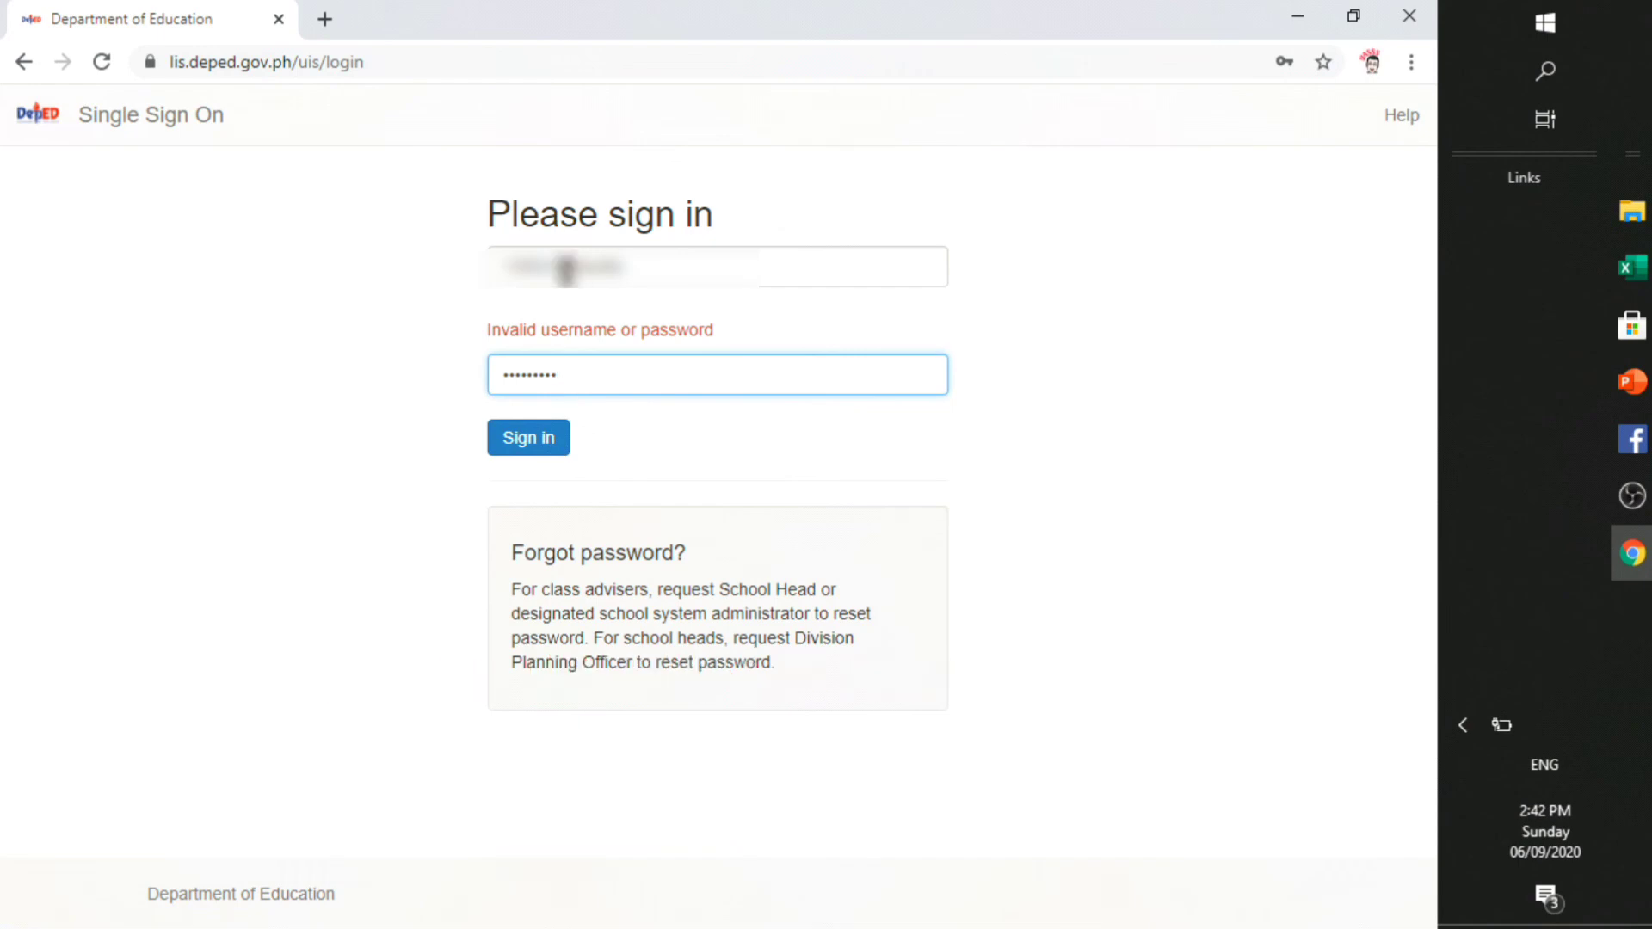
pyautogui.write('**')
pyautogui.click(558, 441)
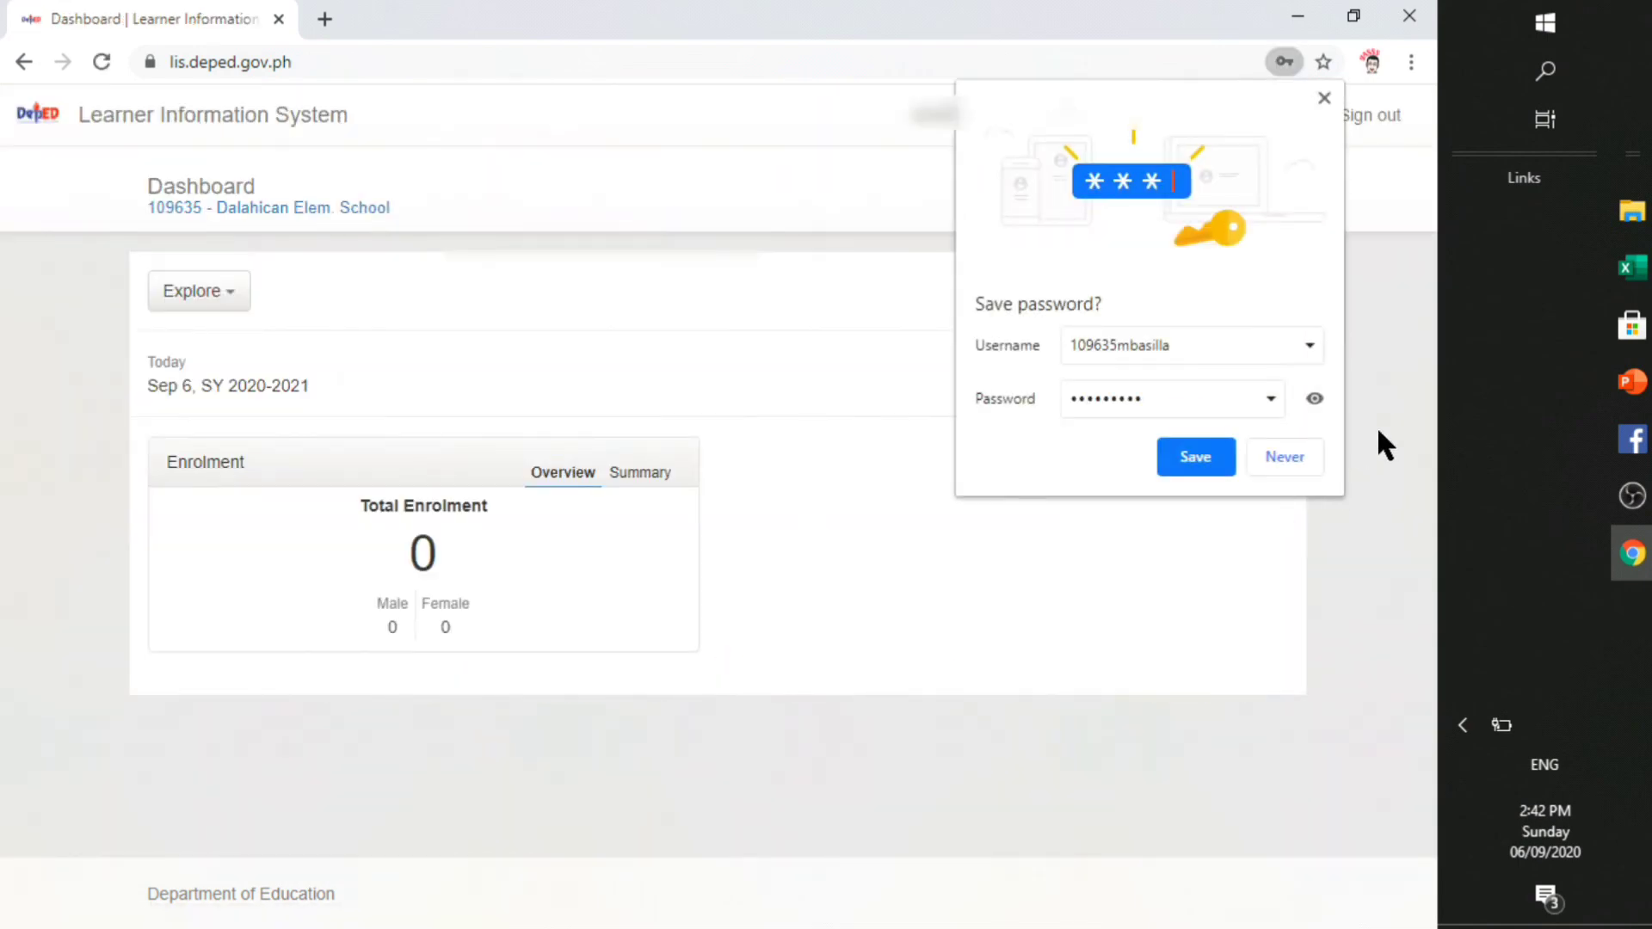
# Dismiss the browser's offer to save the password and close the announcements covering the dashboard
pyautogui.click(1324, 97)
pyautogui.scroll(-10, 841, 593)
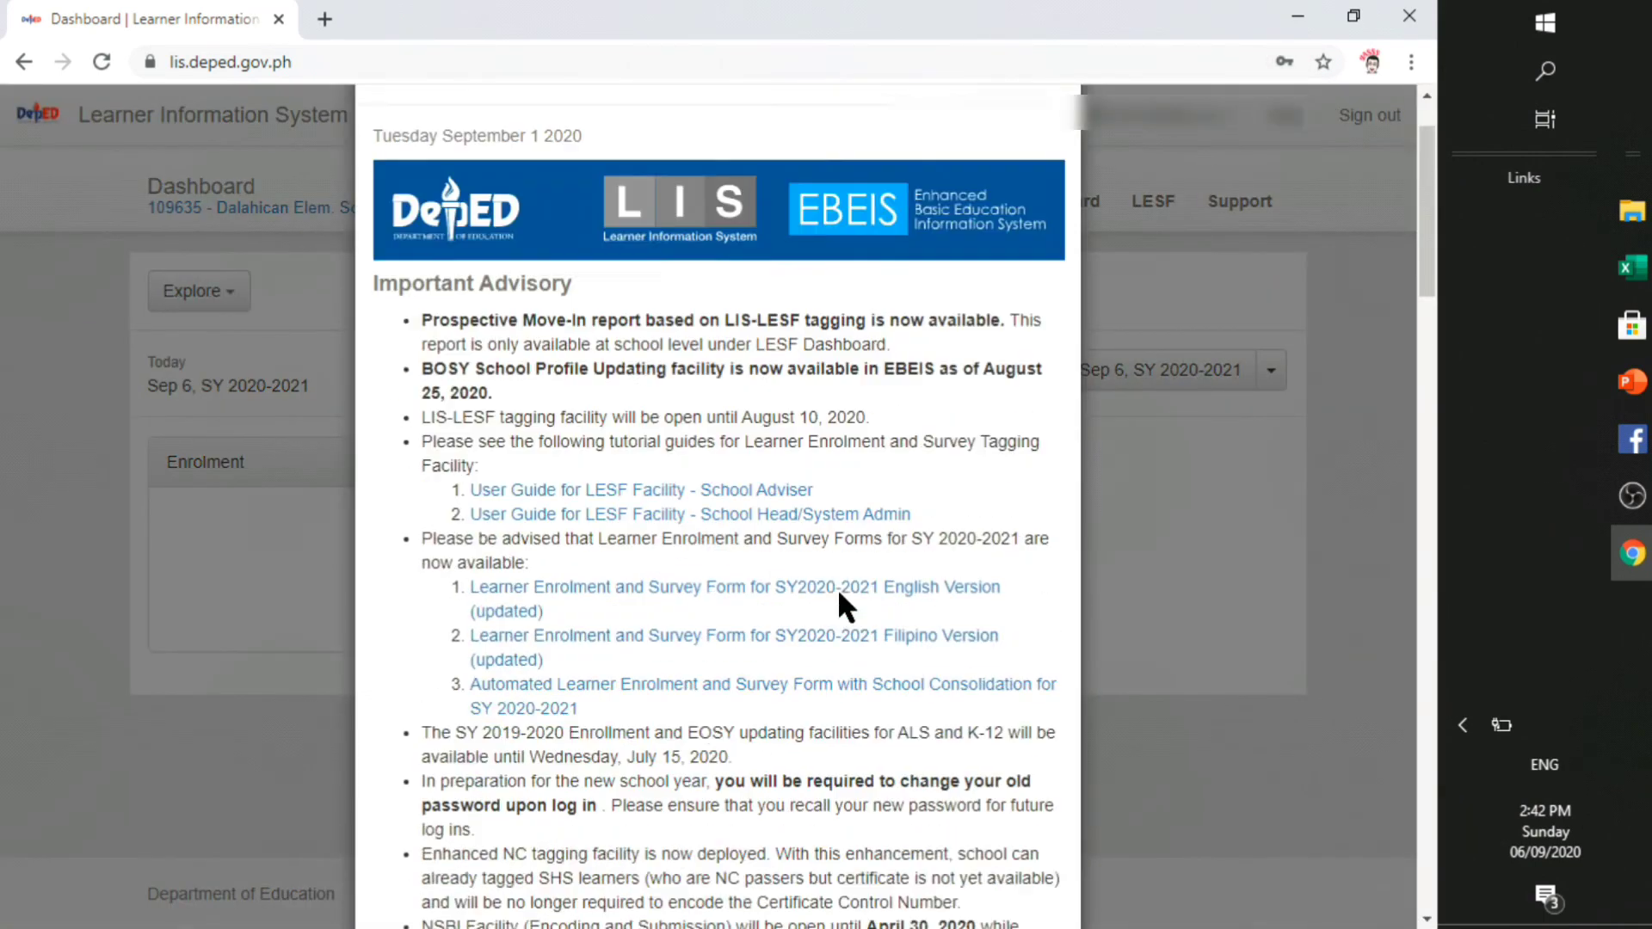
pyautogui.scroll(-15, 844, 597)
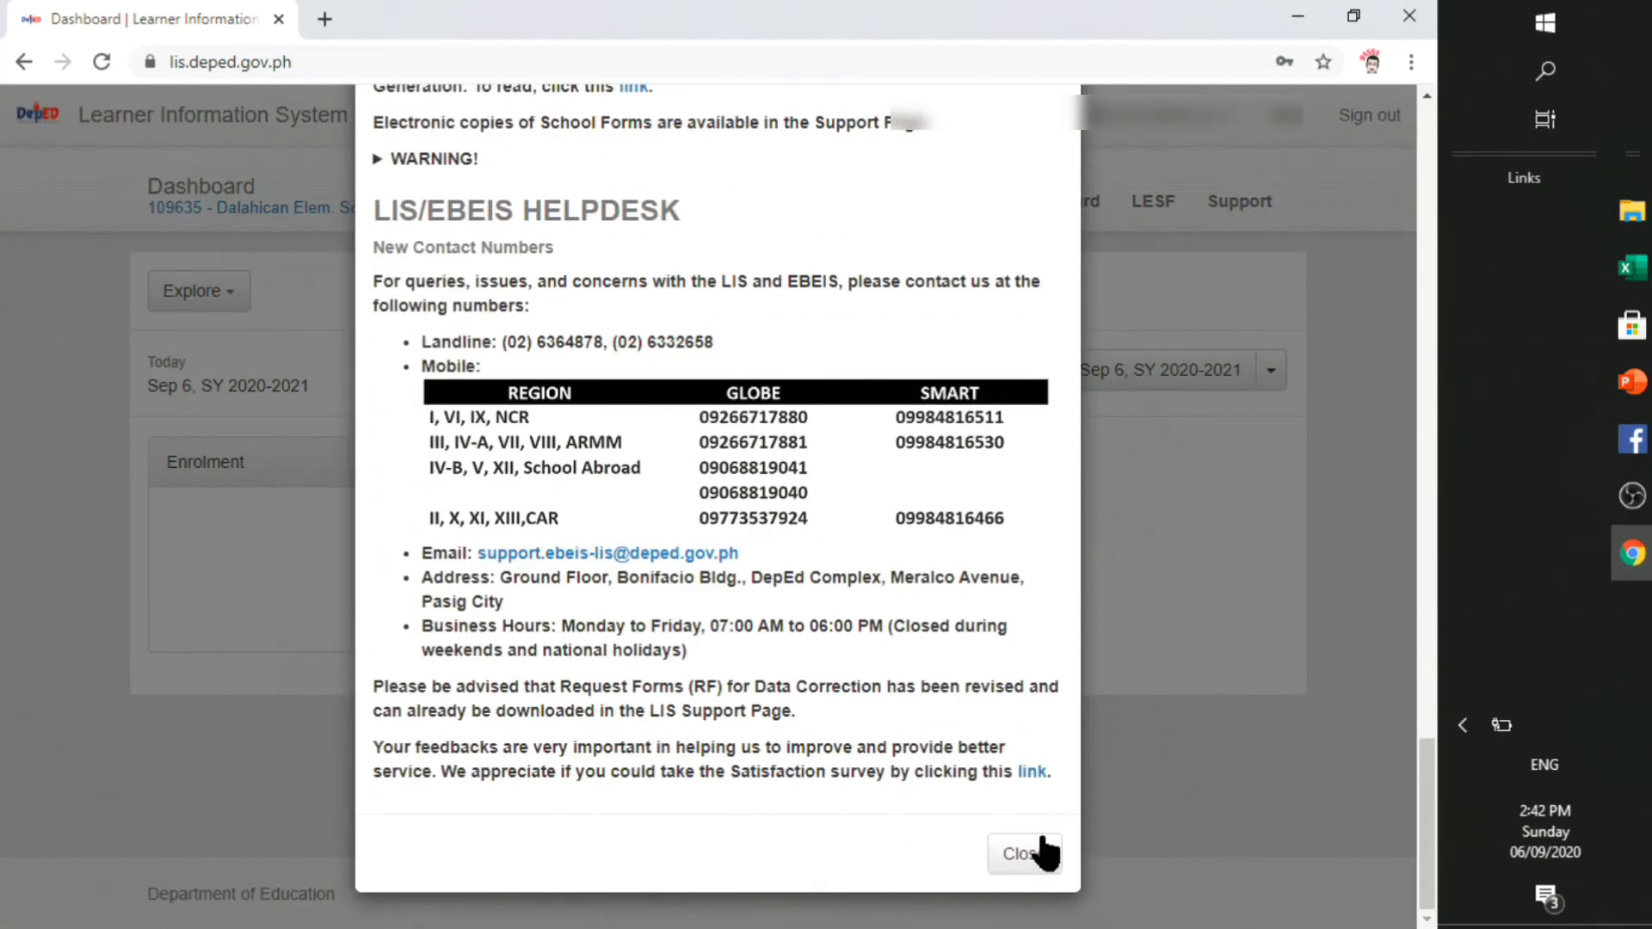
pyautogui.click(1024, 854)
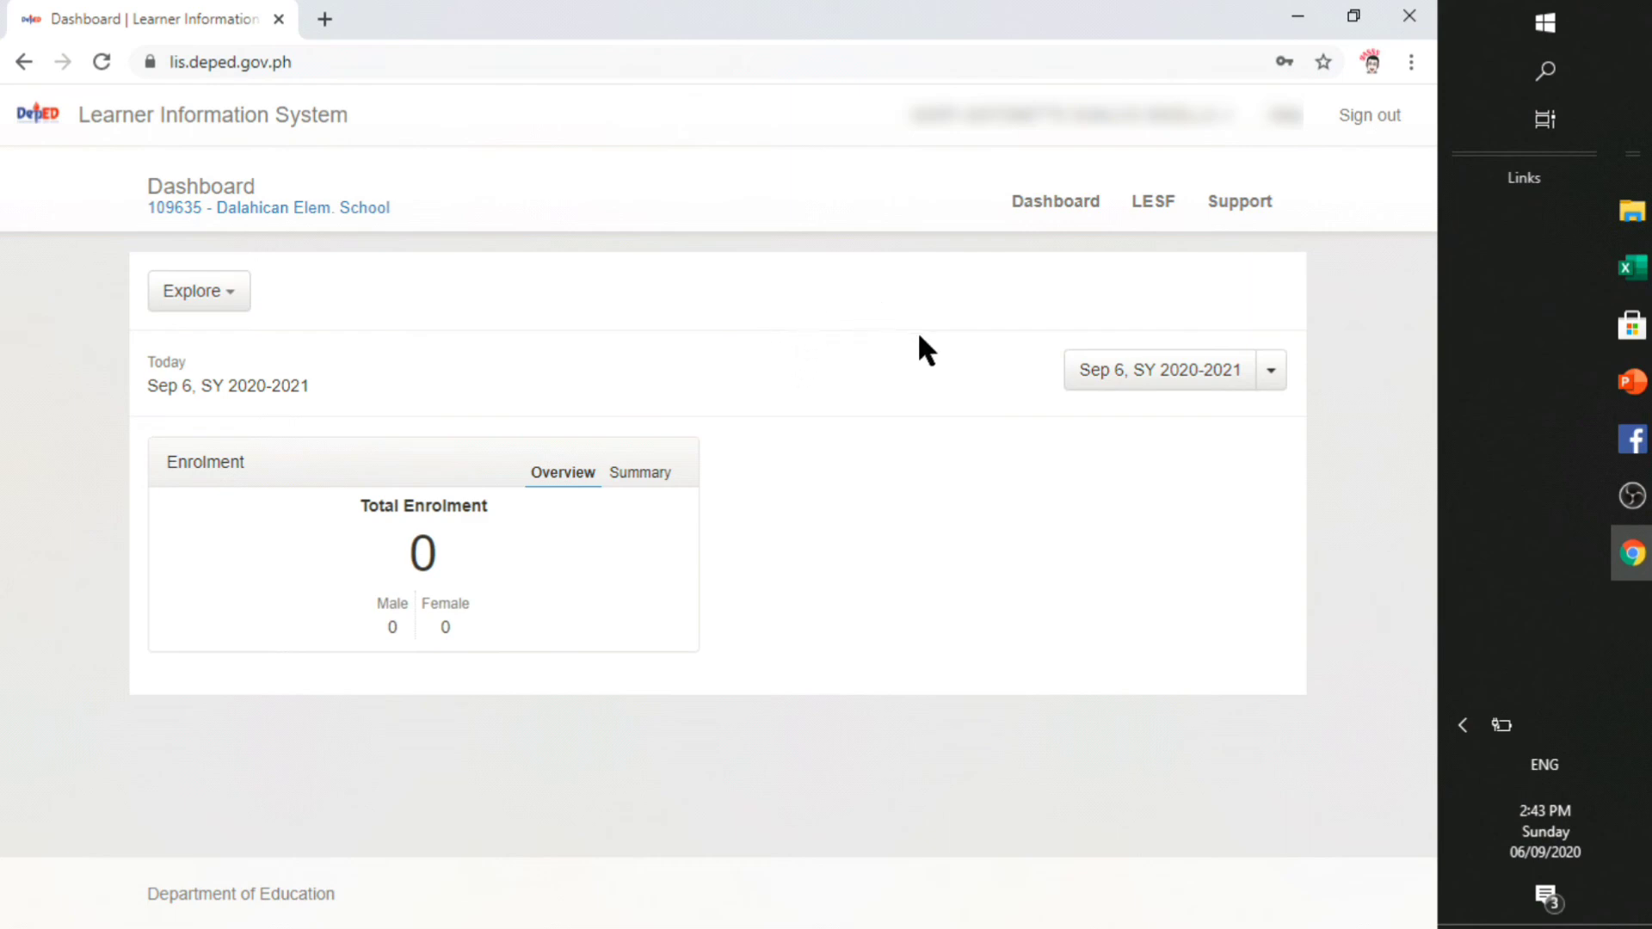
# Open the LESF Dashboard
pyautogui.click(1147, 212)
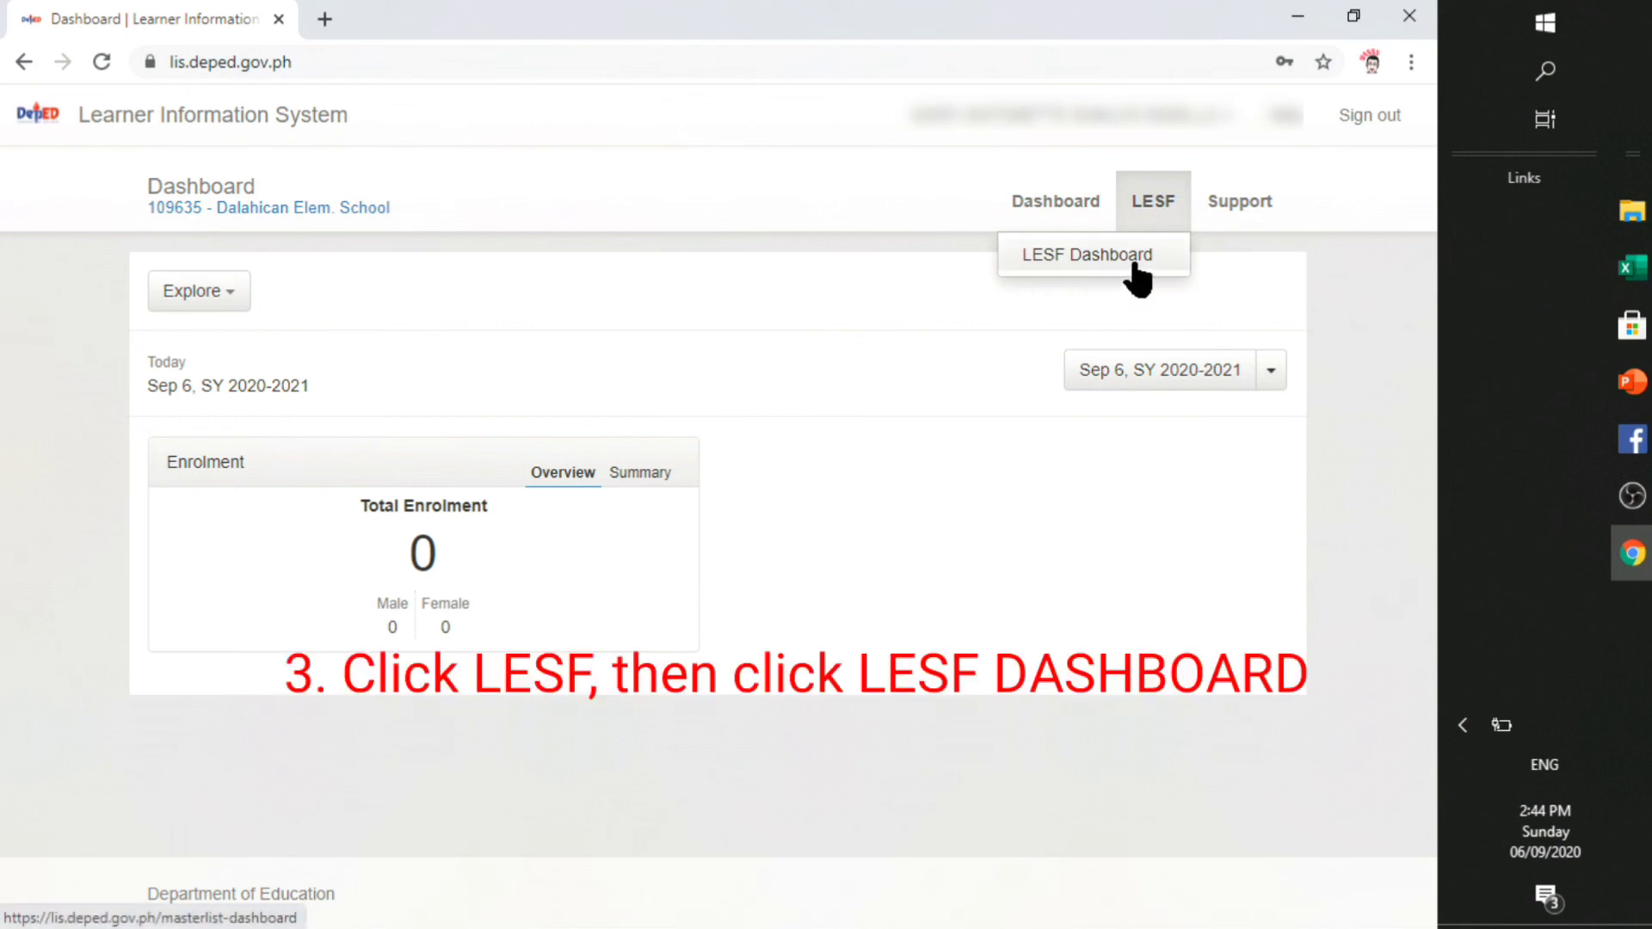
pyautogui.click(1077, 304)
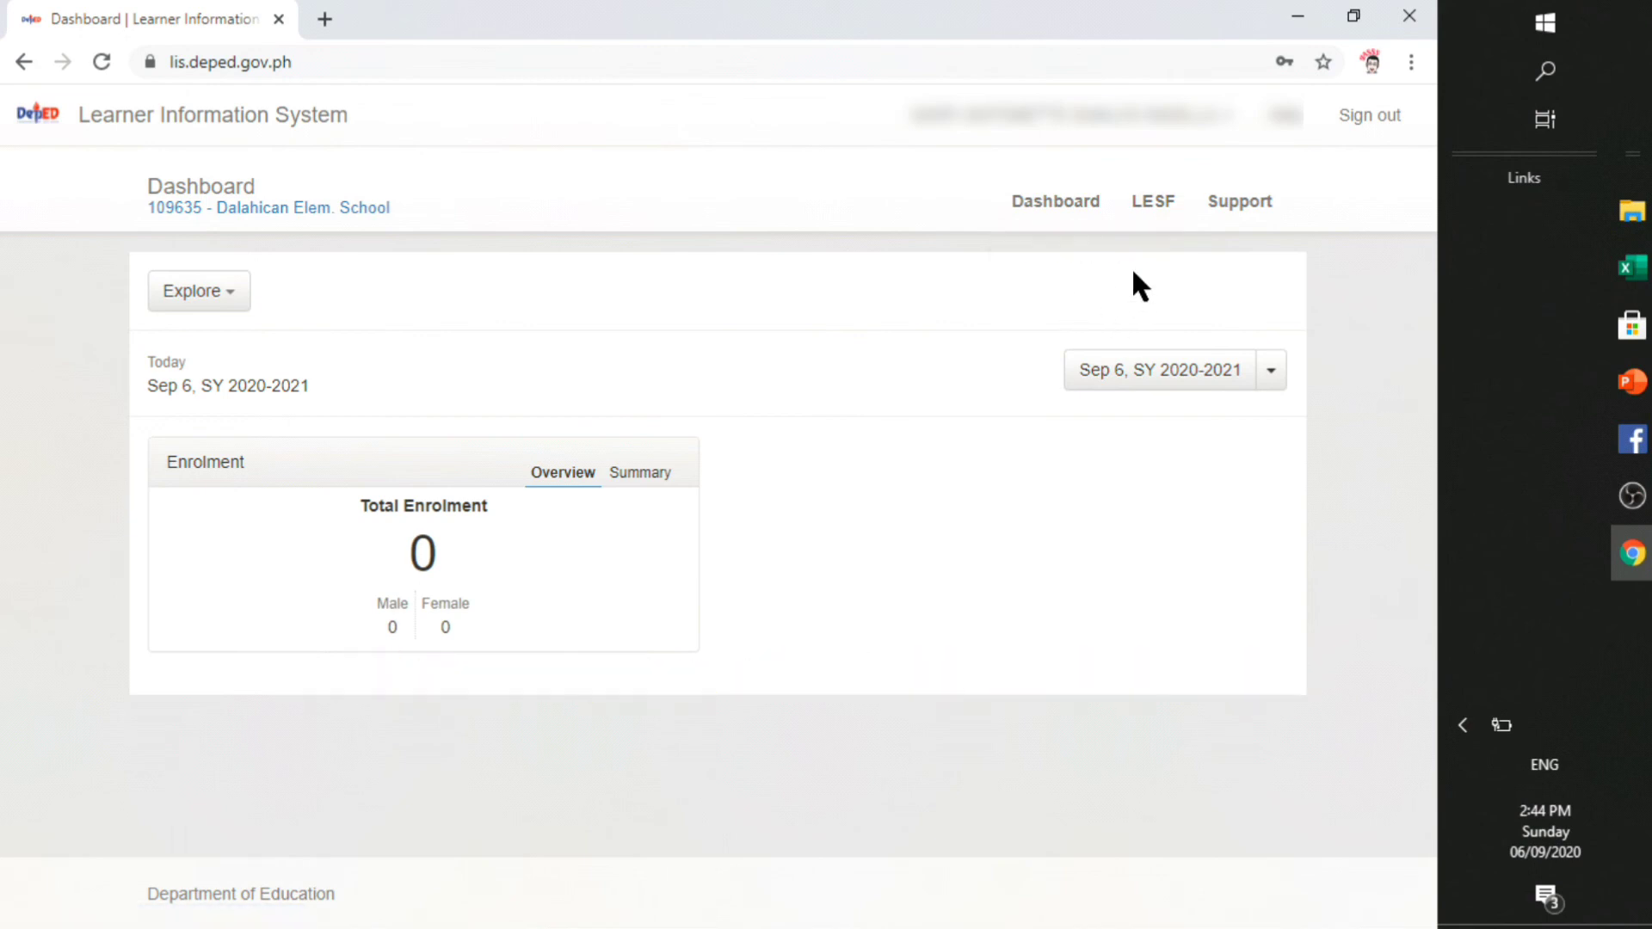
pyautogui.click(1155, 225)
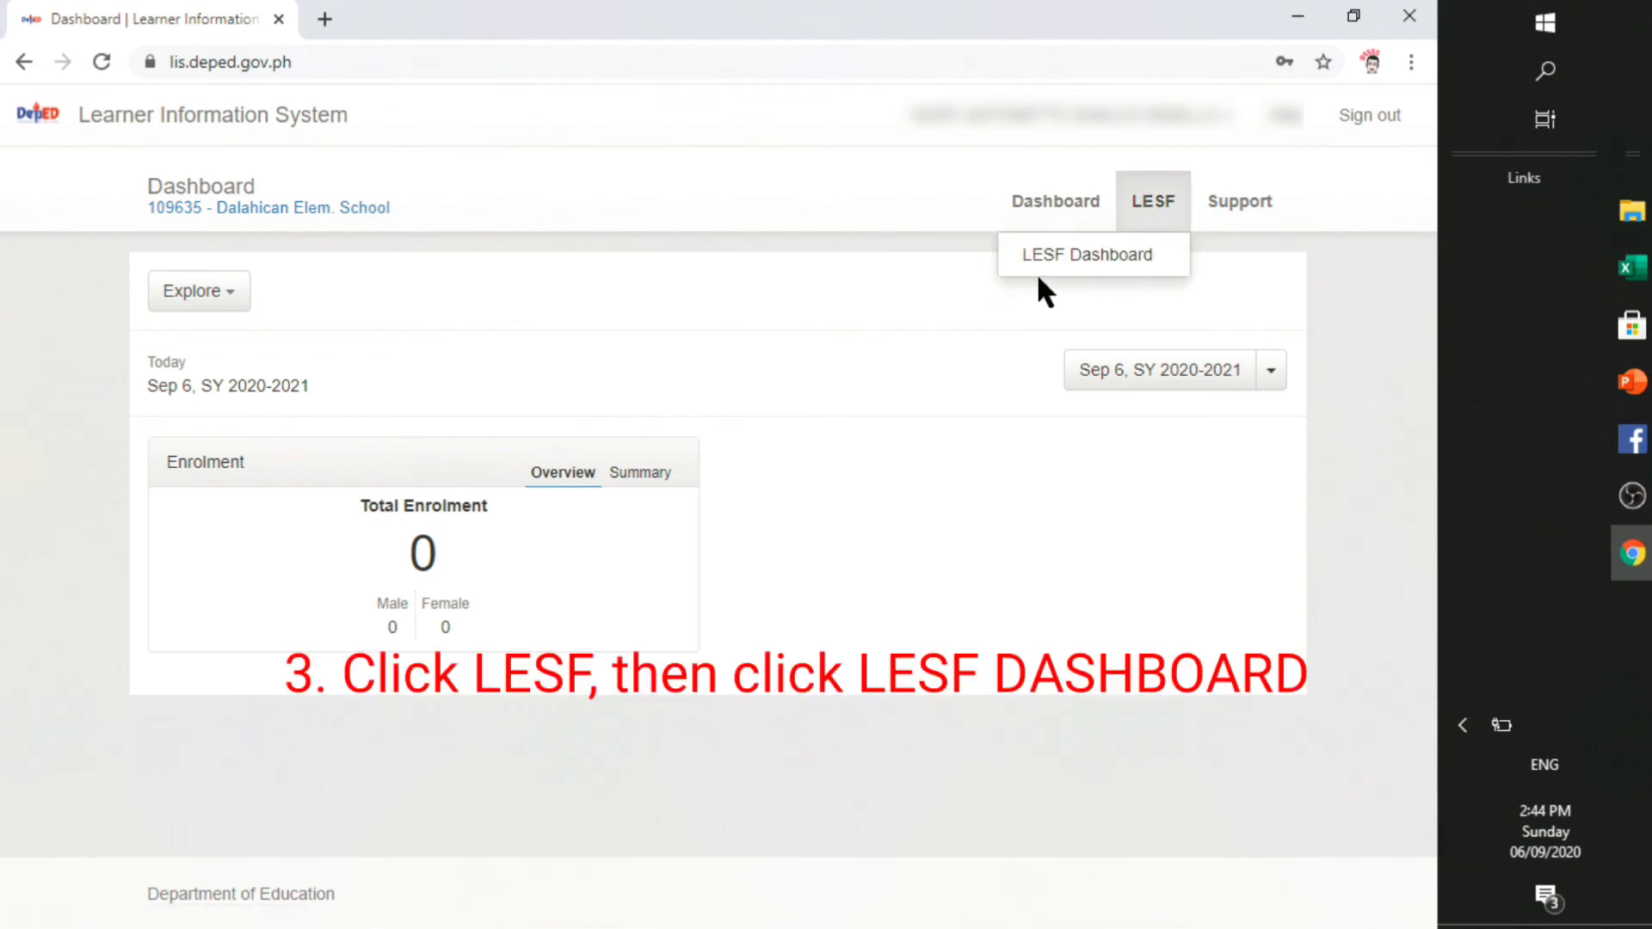
pyautogui.click(1067, 260)
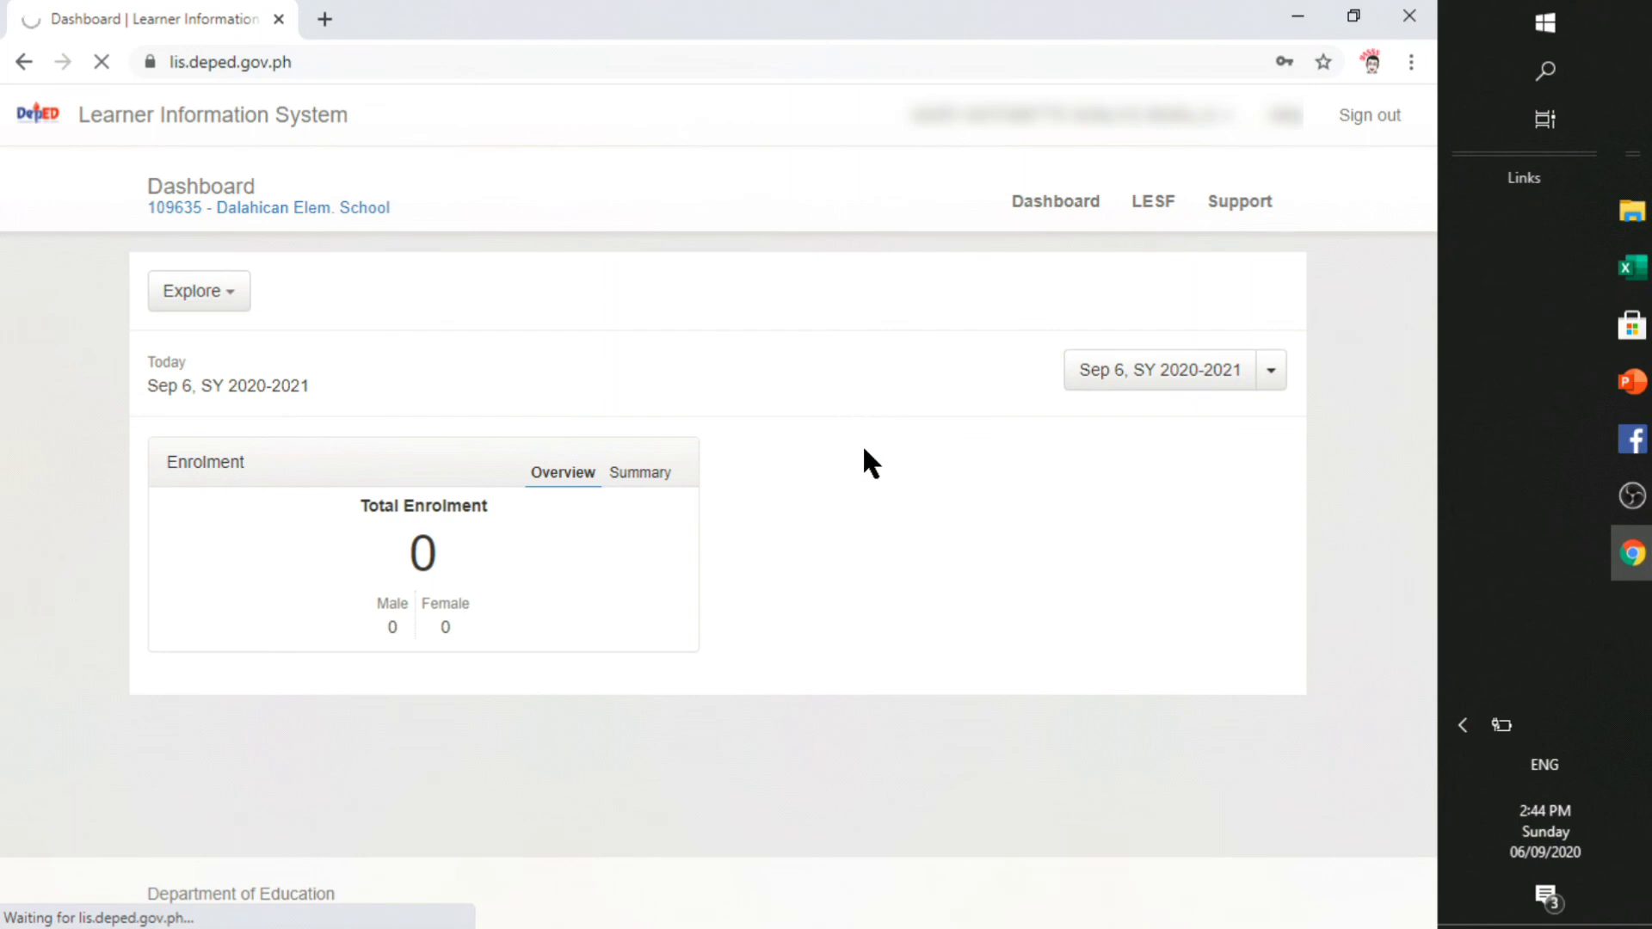
# Examine the LESF Dashboard table of incoming and out-going learners per grade level for SY 2020-2021, including its totals and download options
pyautogui.scroll(-5, 777, 486)
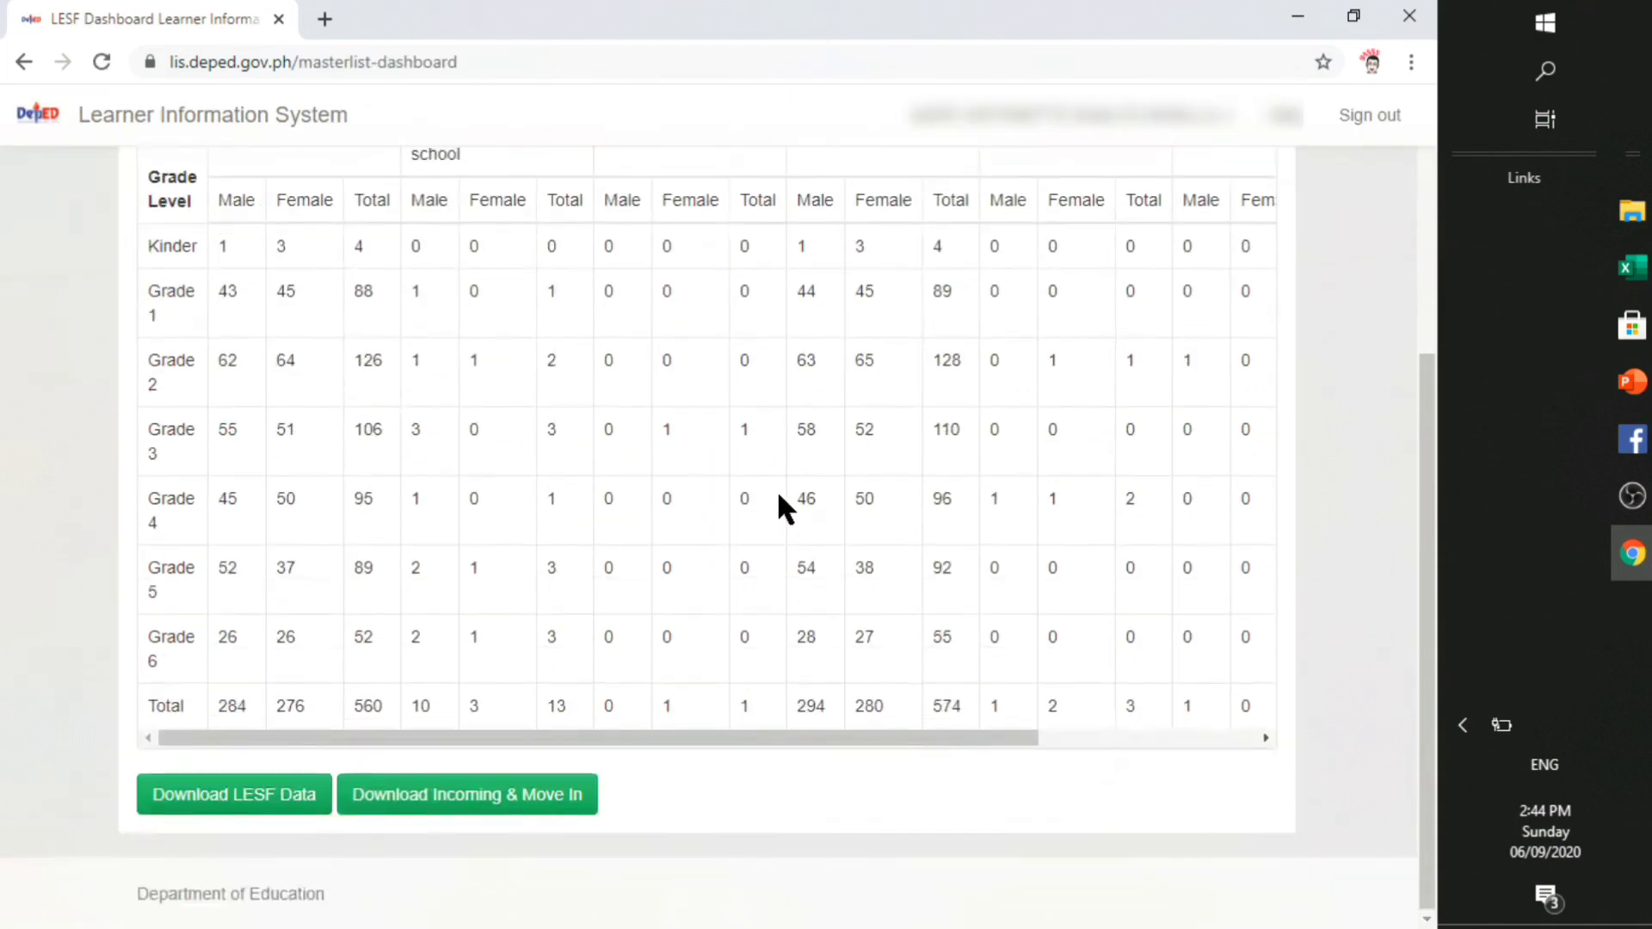
pyautogui.scroll(5, 779, 484)
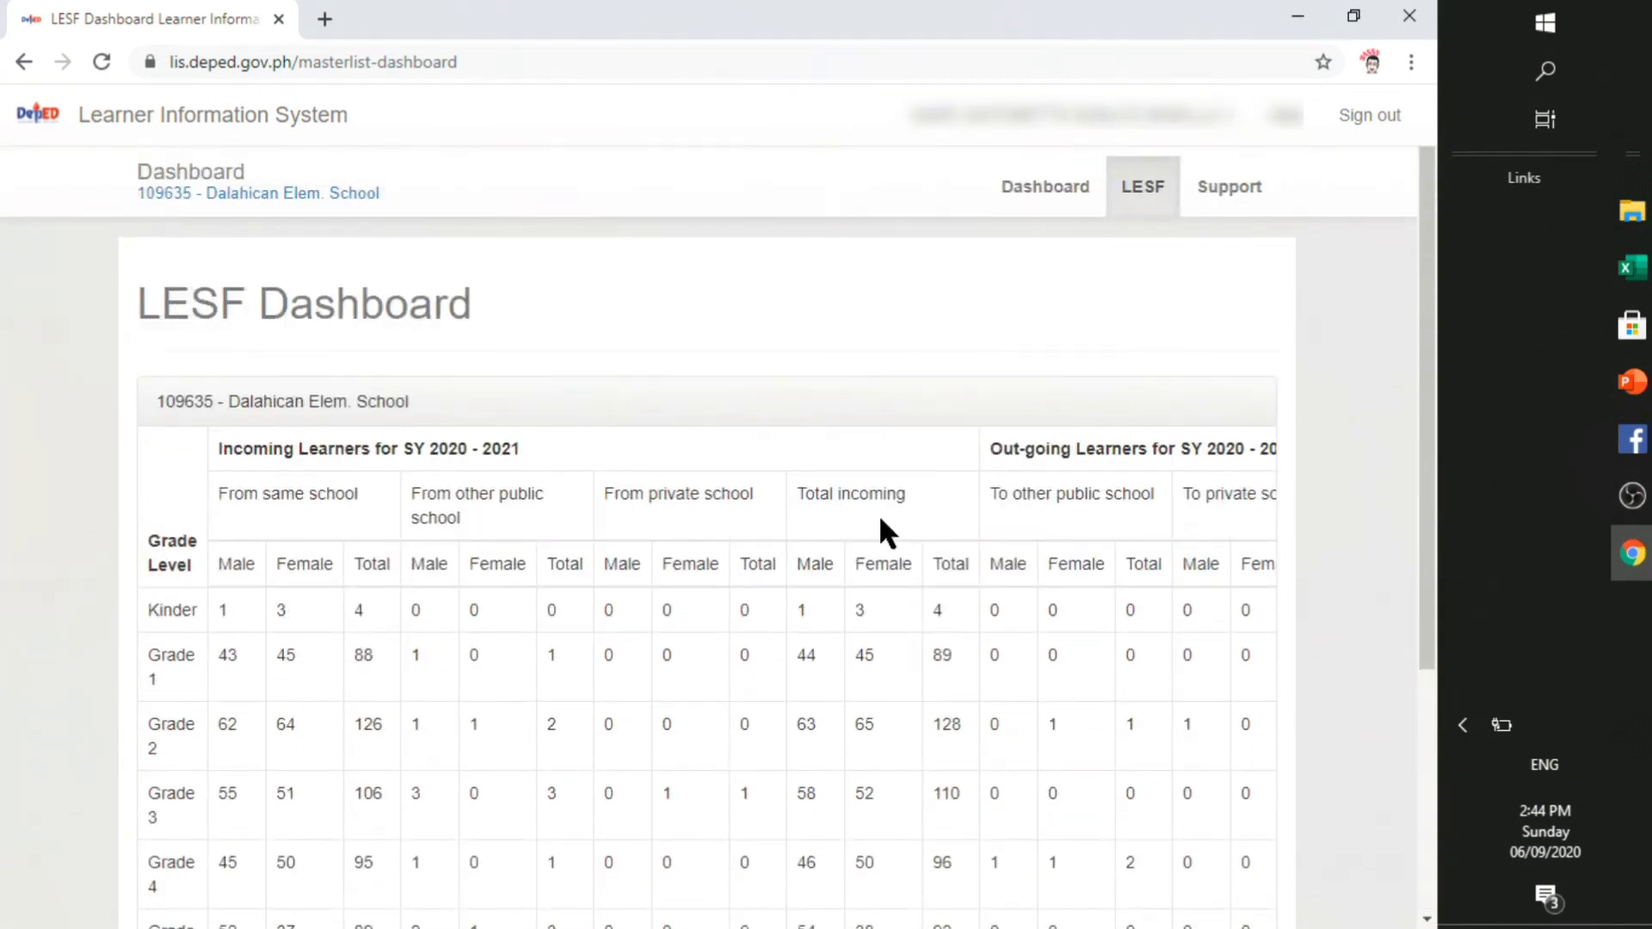
pyautogui.scroll(-1, 882, 519)
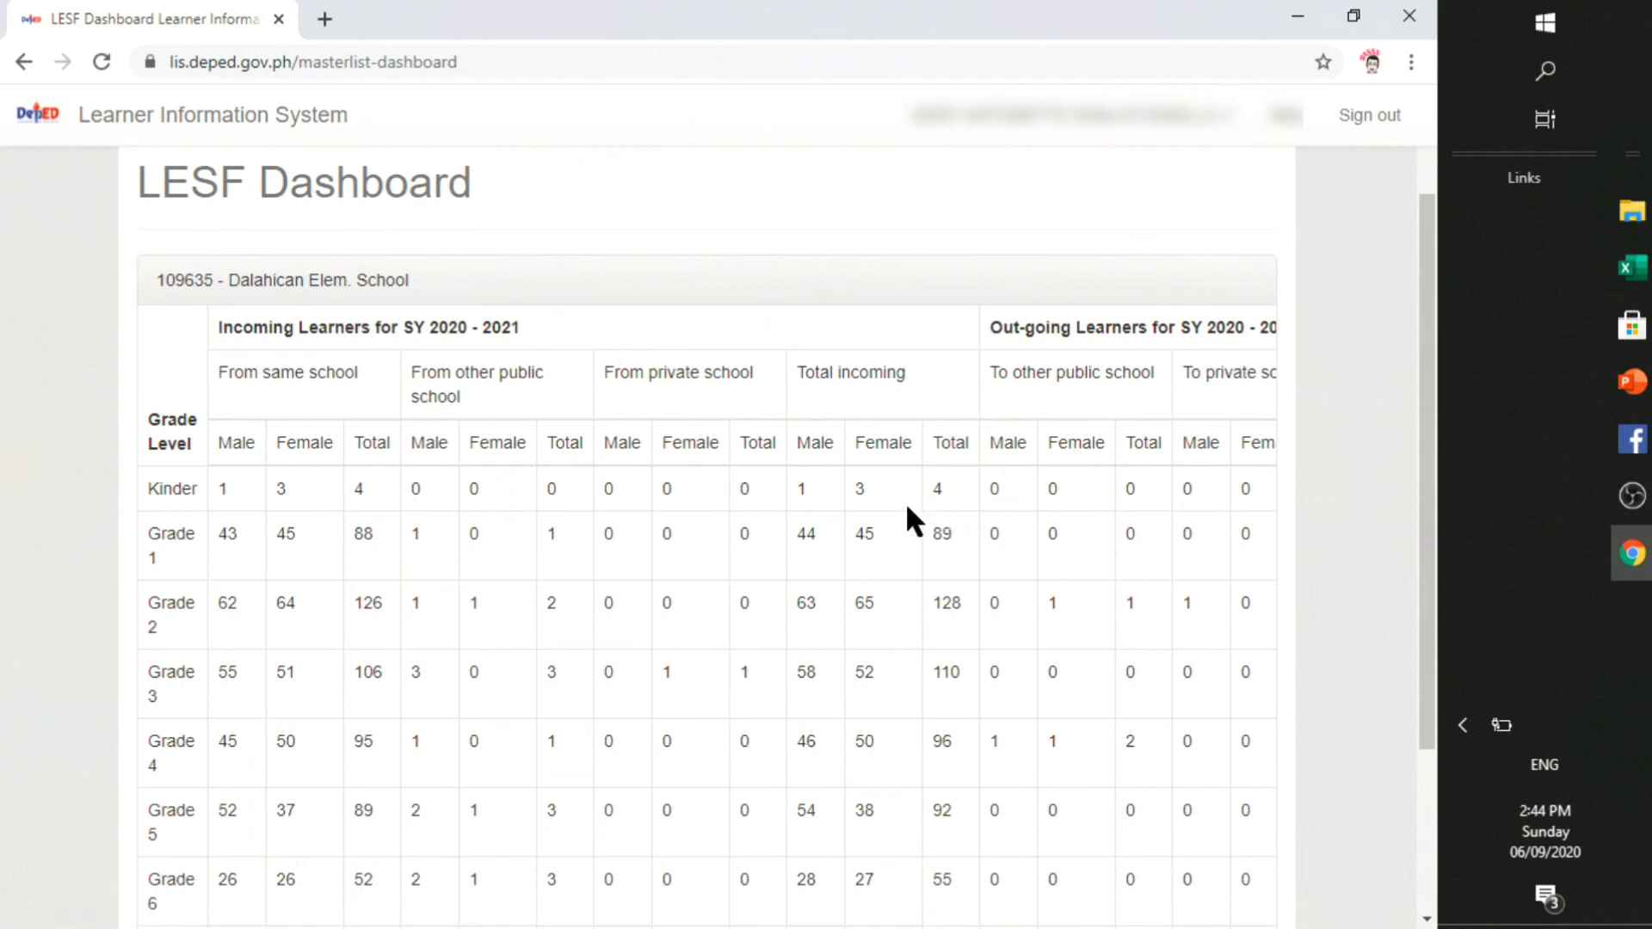
pyautogui.scroll(-2, 783, 460)
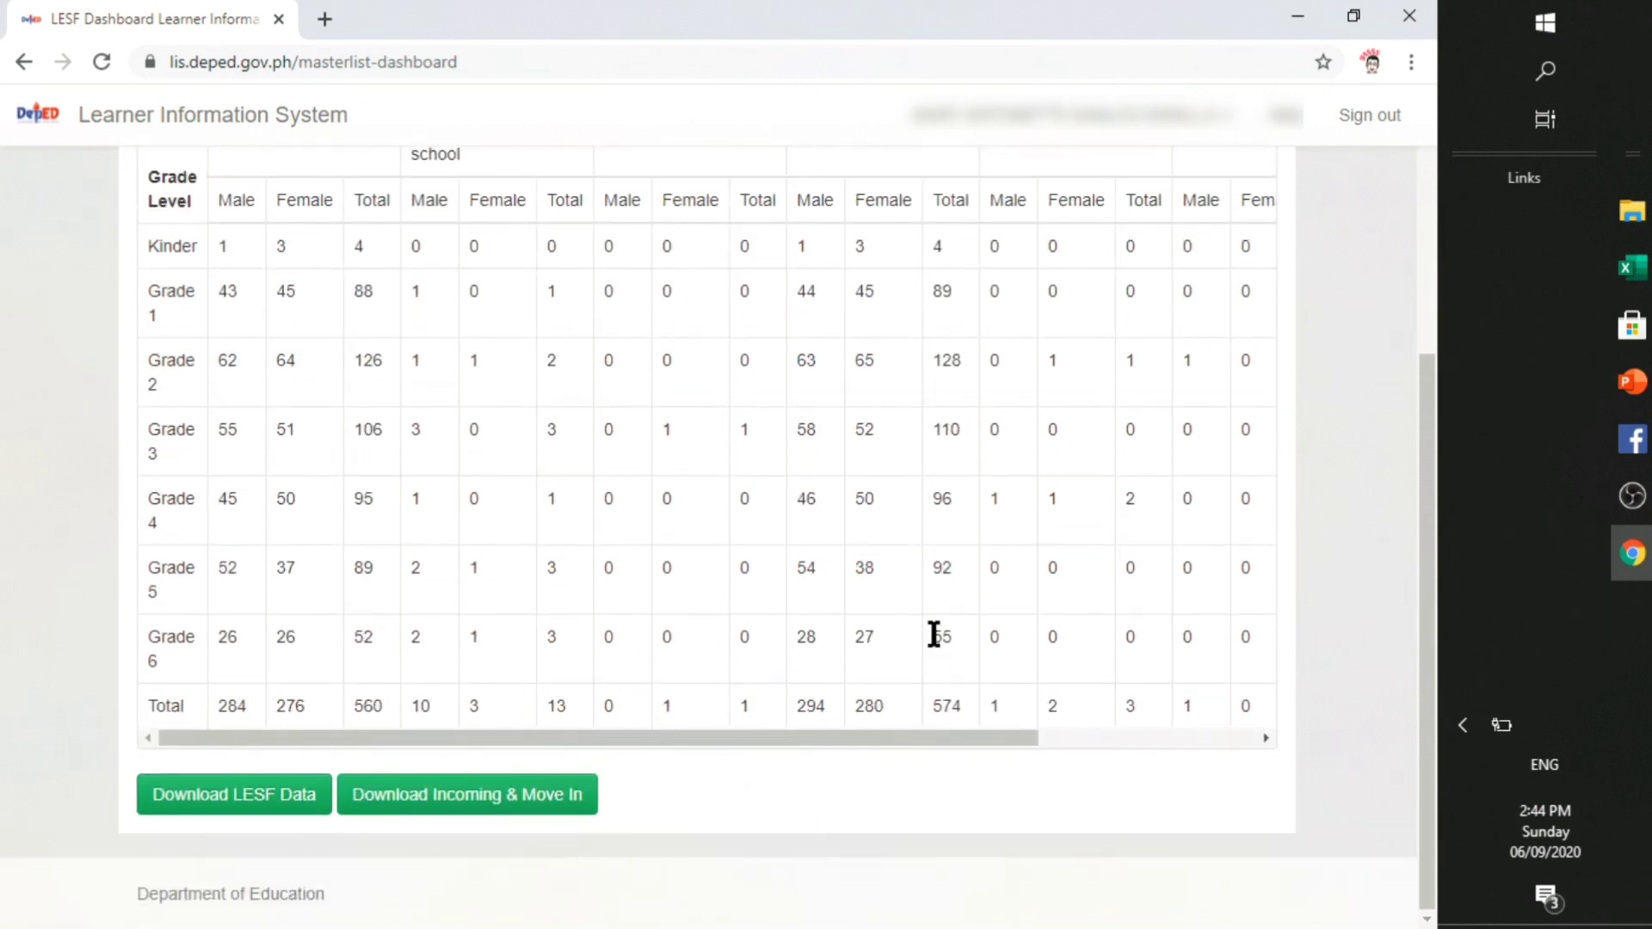
pyautogui.scroll(2, 957, 651)
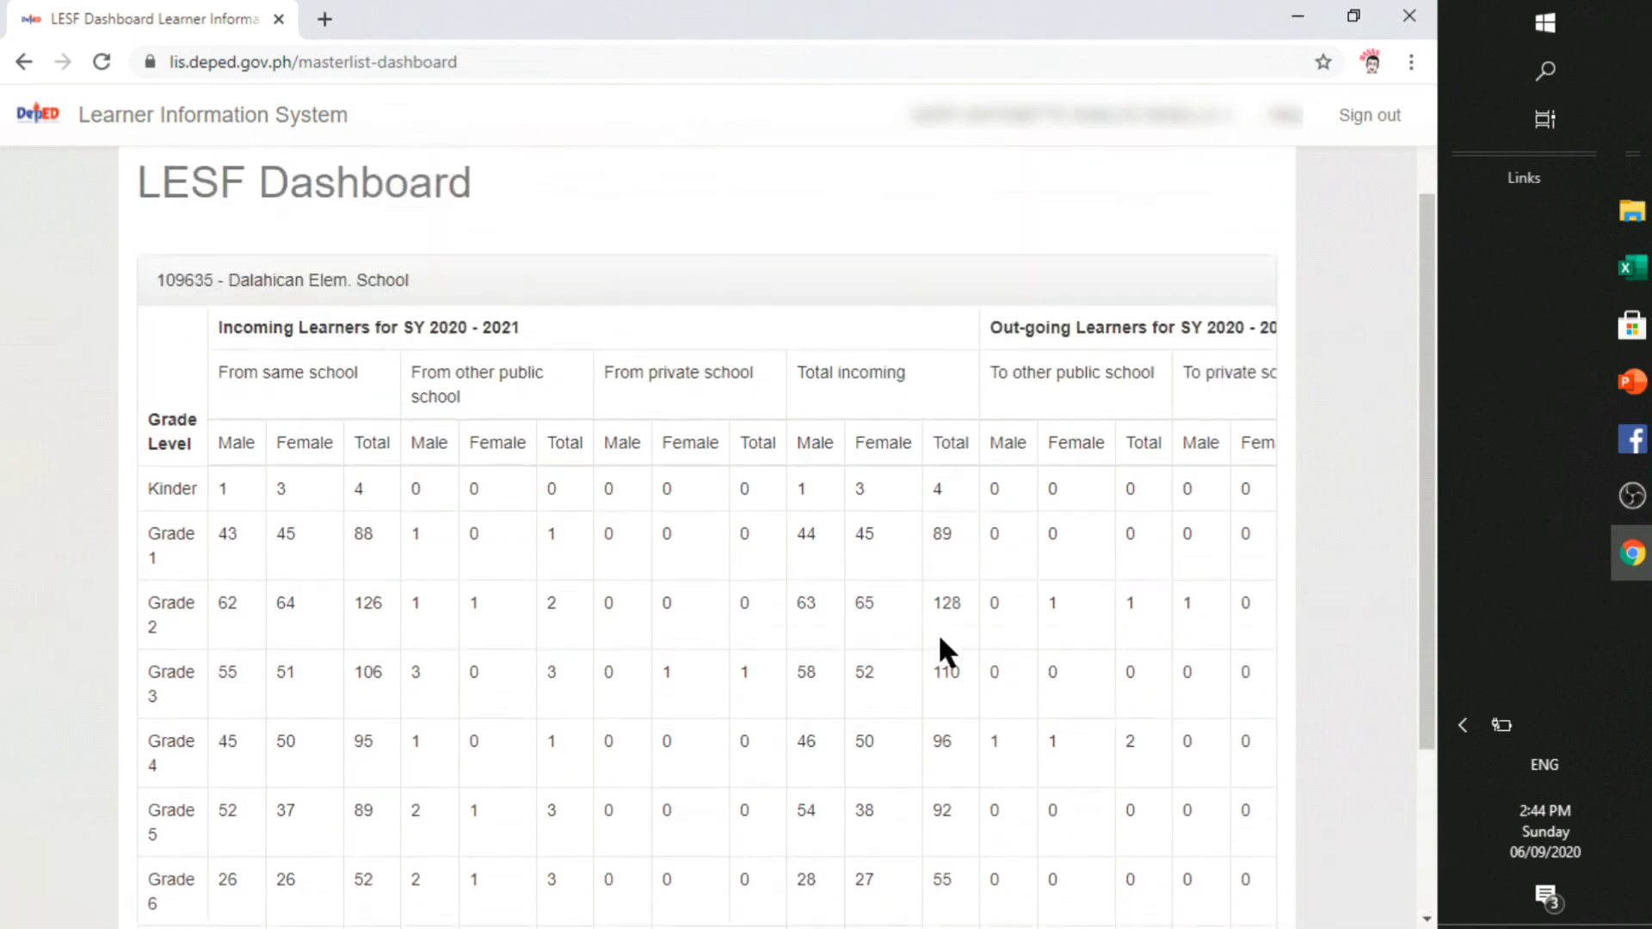
pyautogui.scroll(-2, 255, 595)
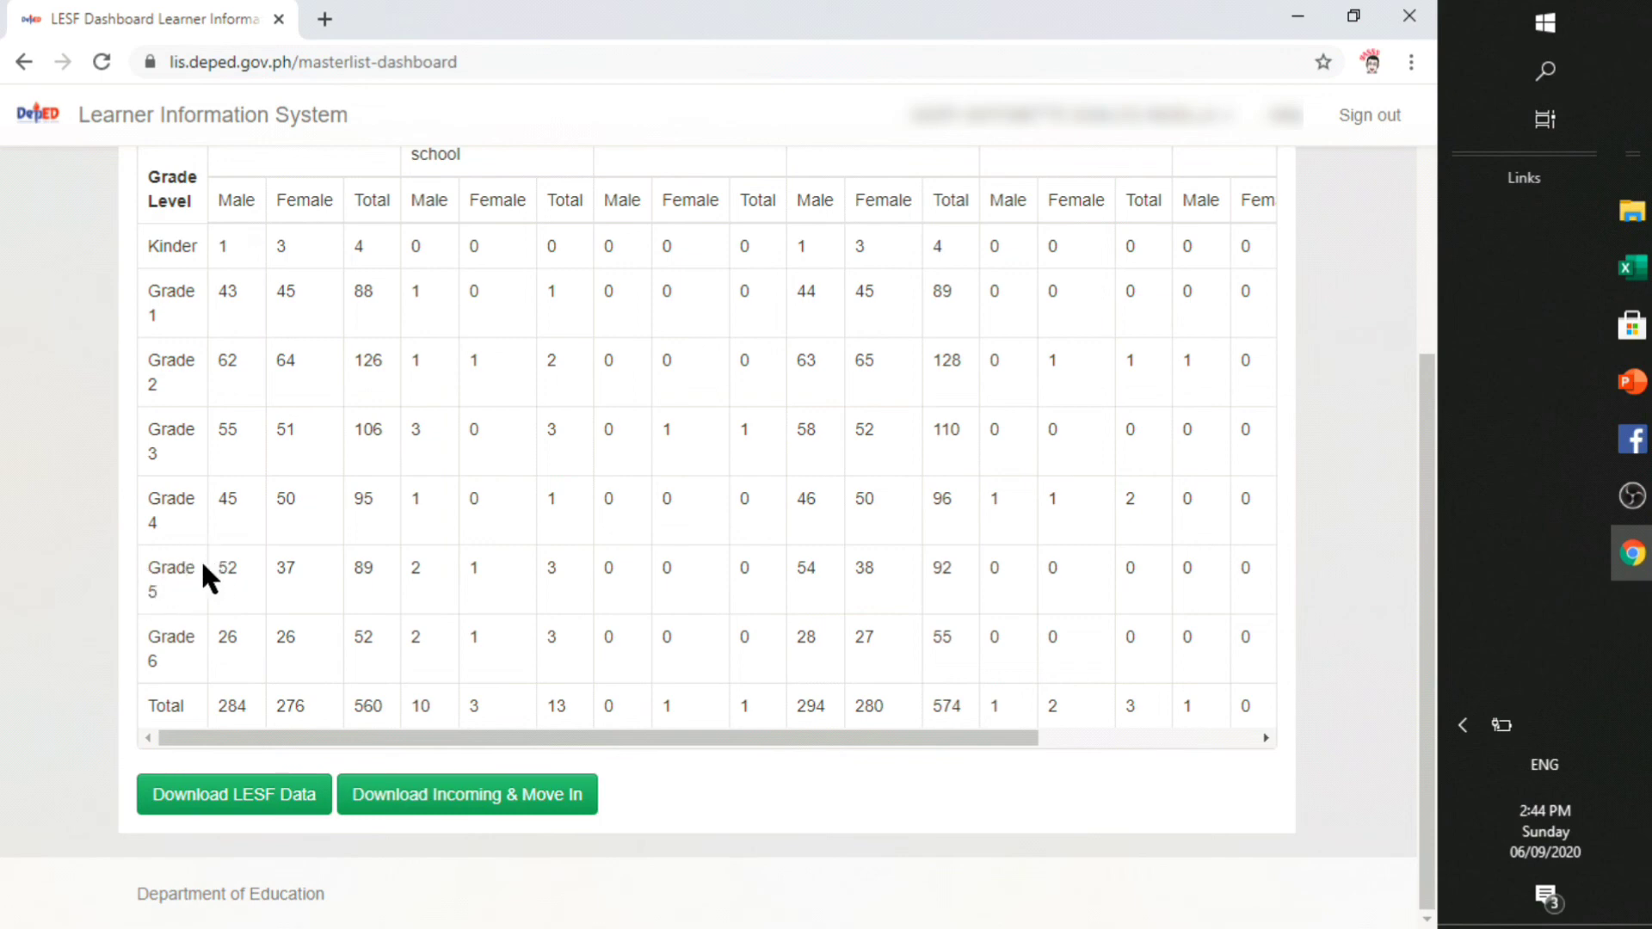
pyautogui.scroll(1, 292, 563)
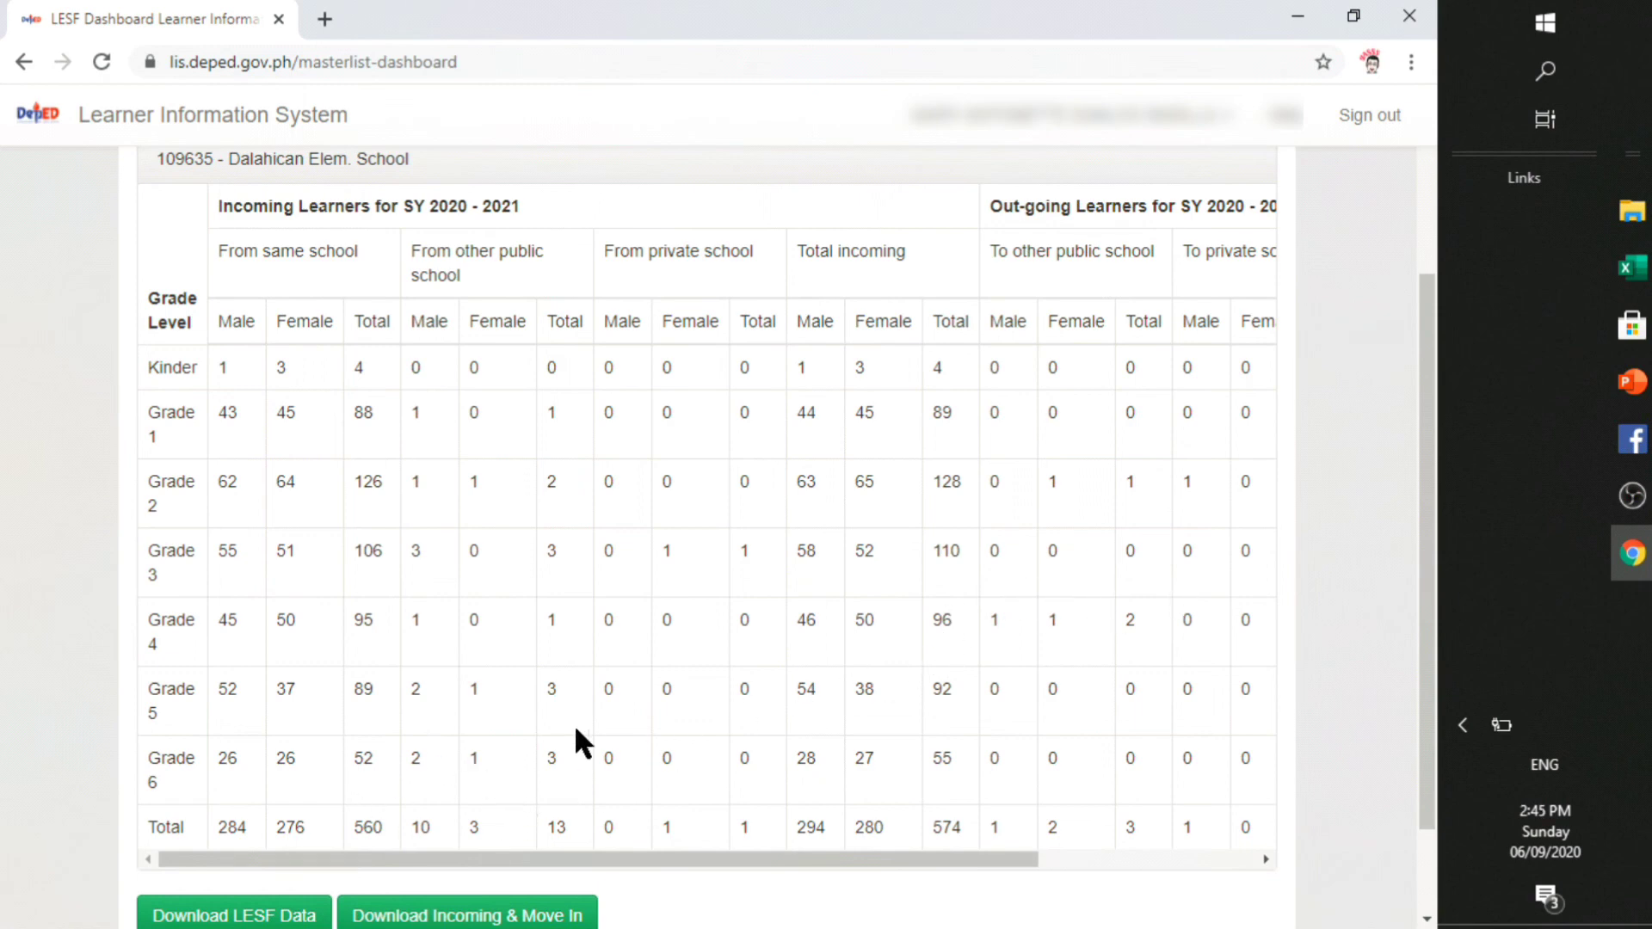
pyautogui.scroll(-1, 551, 731)
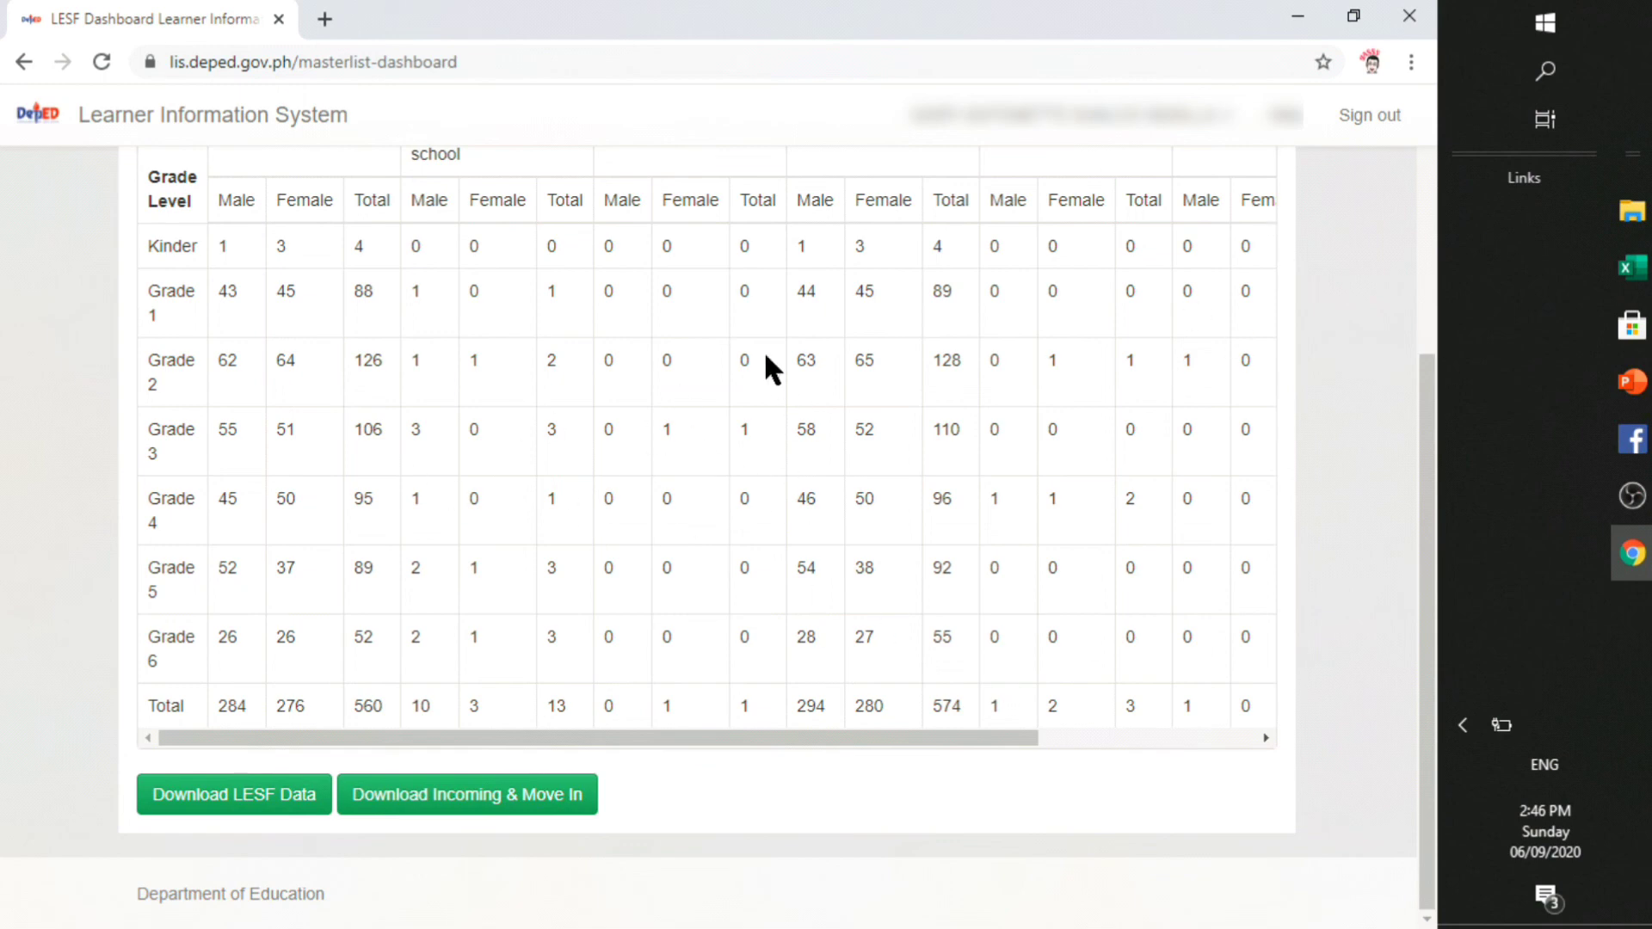
pyautogui.scroll(1, 764, 350)
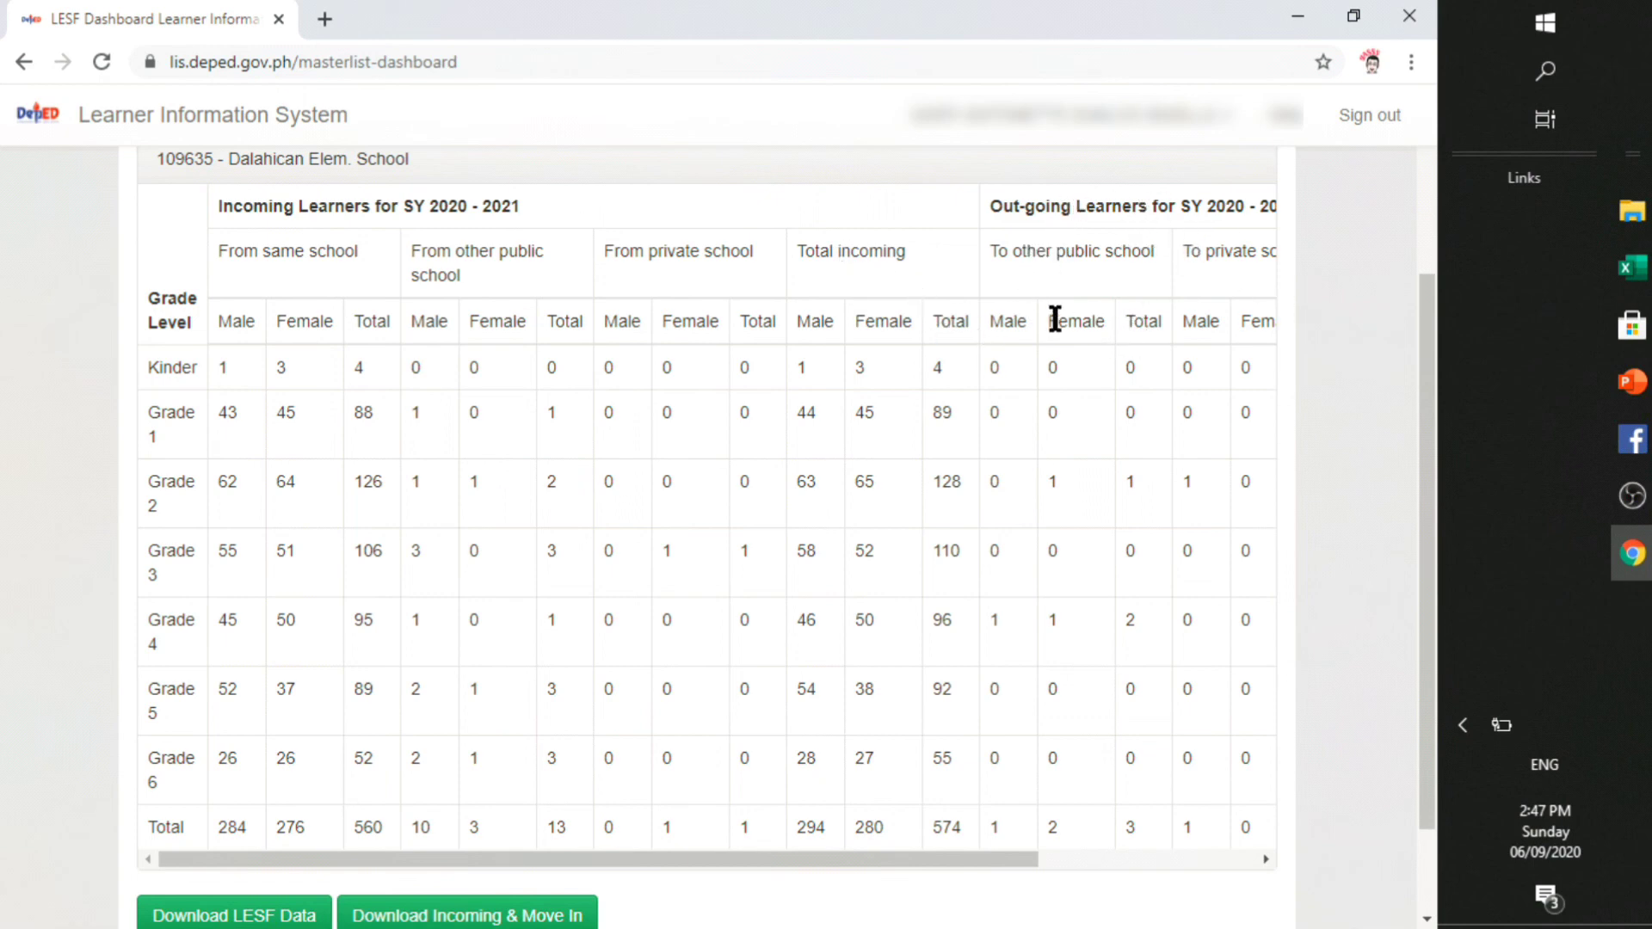
pyautogui.scroll(-3, 1047, 362)
pyautogui.scroll(3, 1050, 633)
pyautogui.moveTo(987, 856); pyautogui.dragTo(1240, 909)
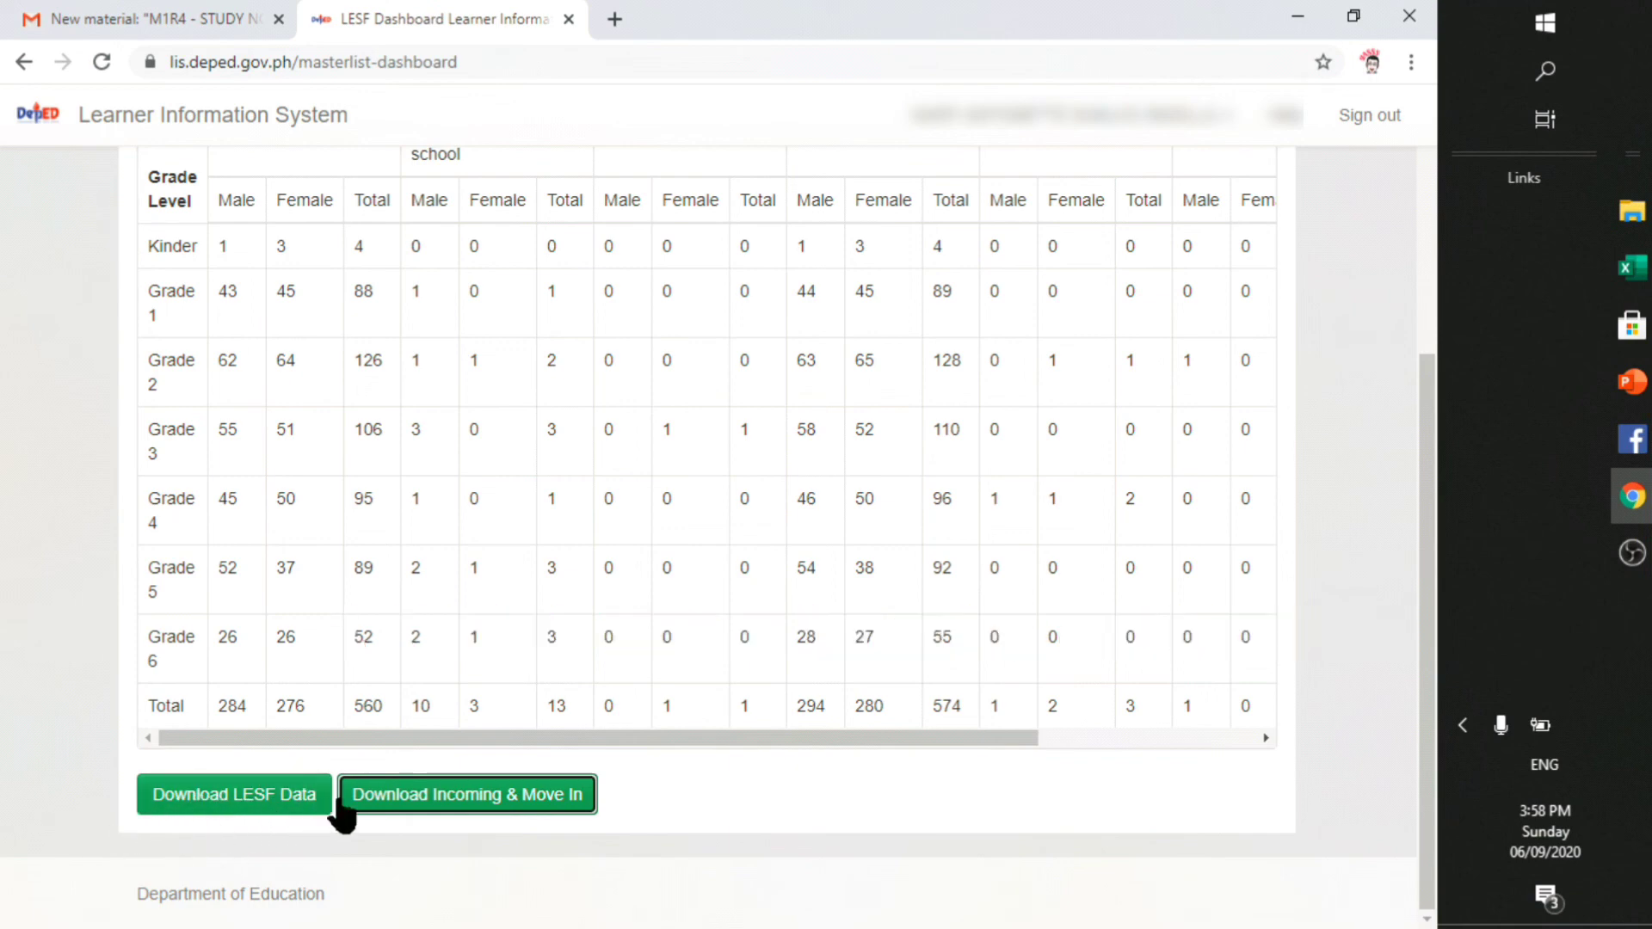
# Download the Incoming & Move In data and open the downloaded movein file in Excel with editing enabled
pyautogui.click(454, 808)
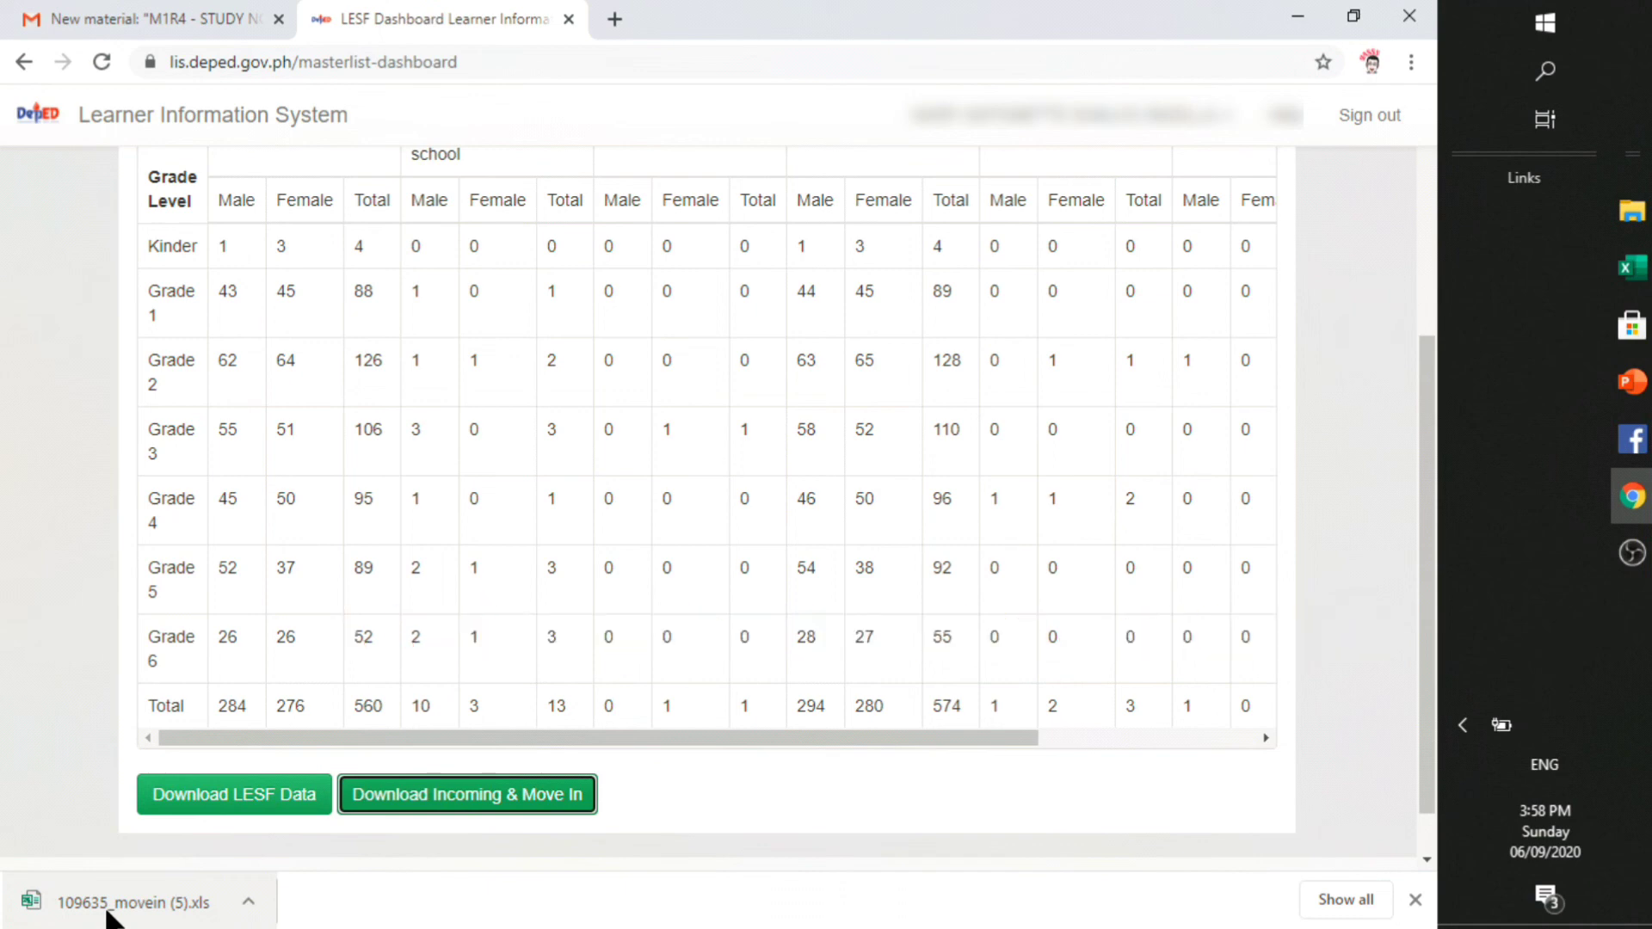
pyautogui.click(109, 903)
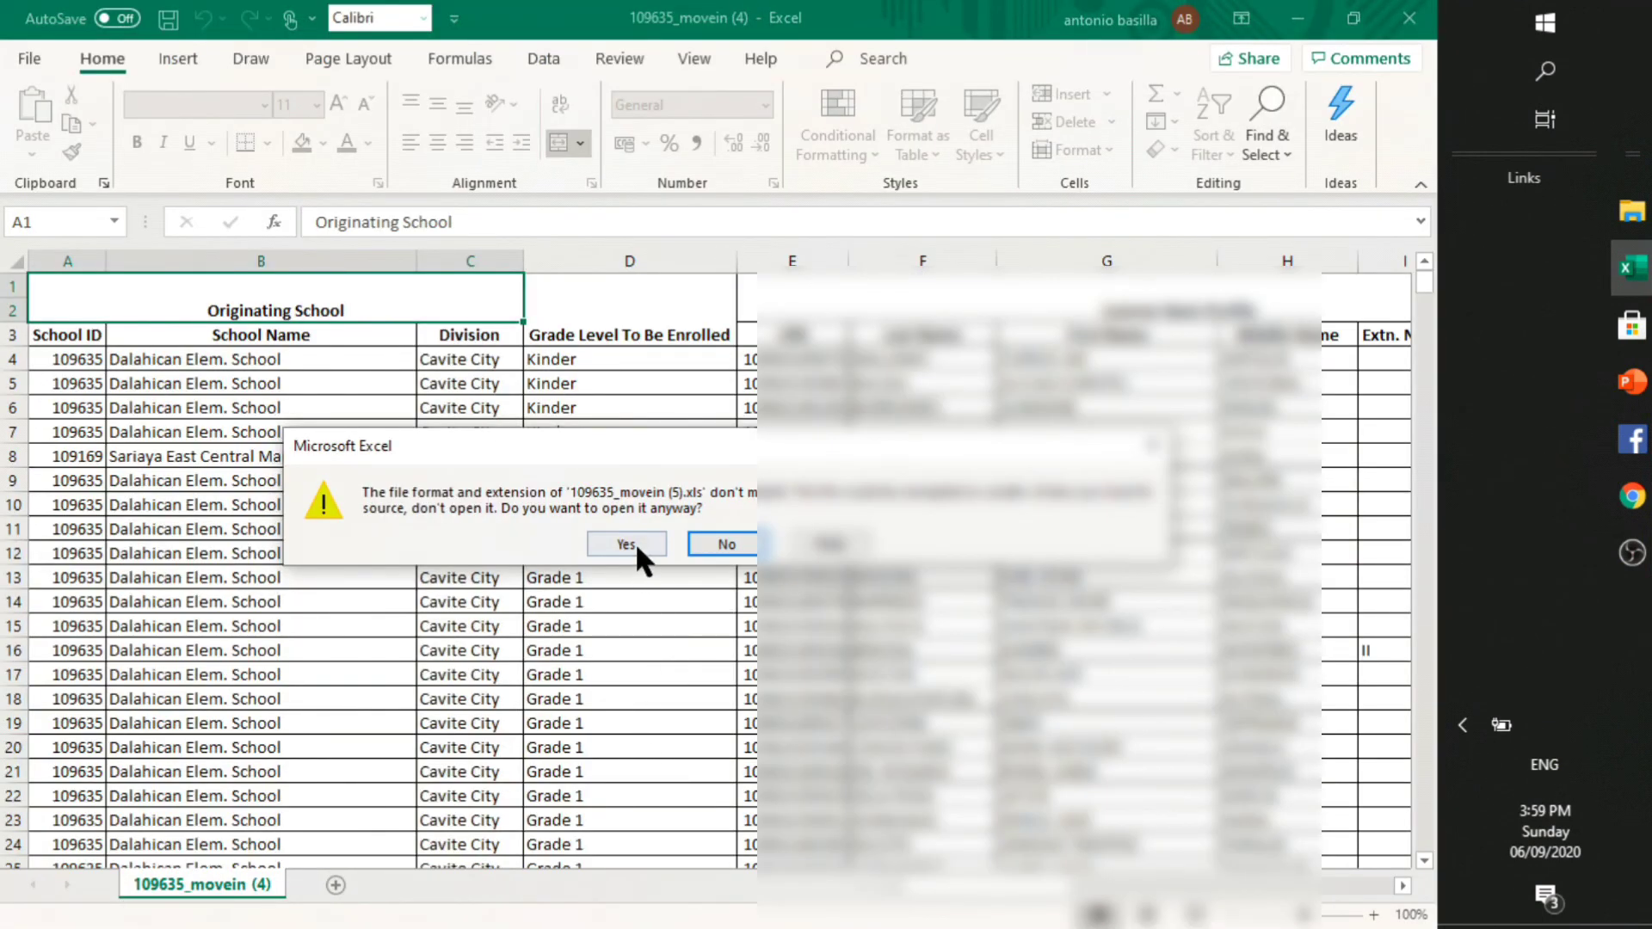
pyautogui.click(635, 542)
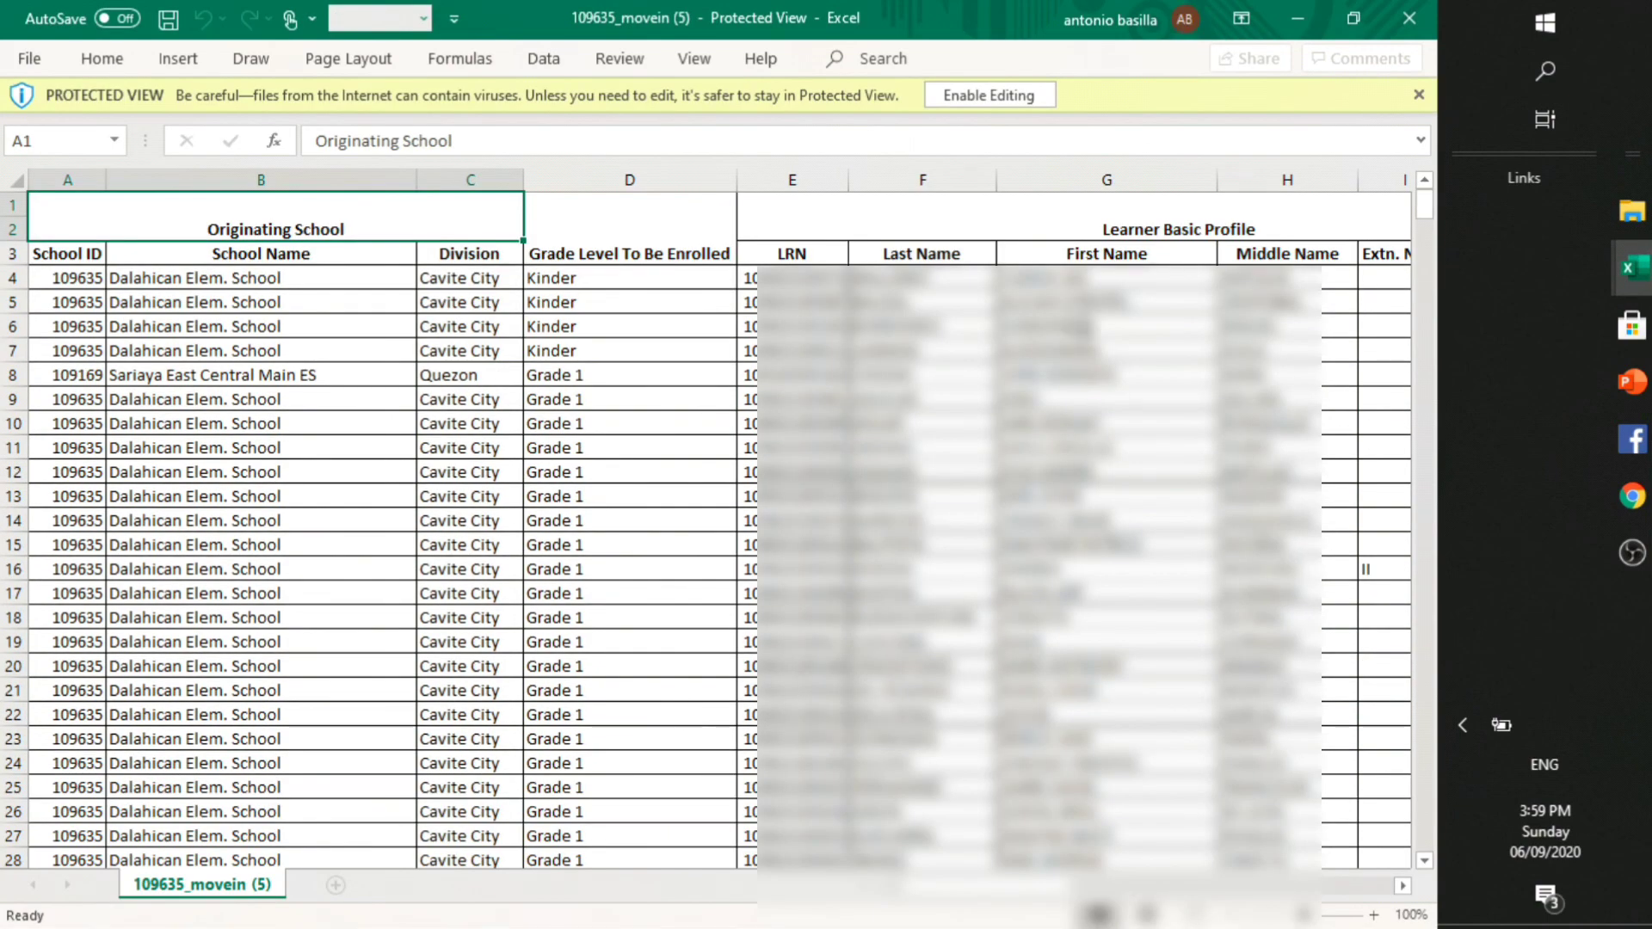
pyautogui.click(967, 92)
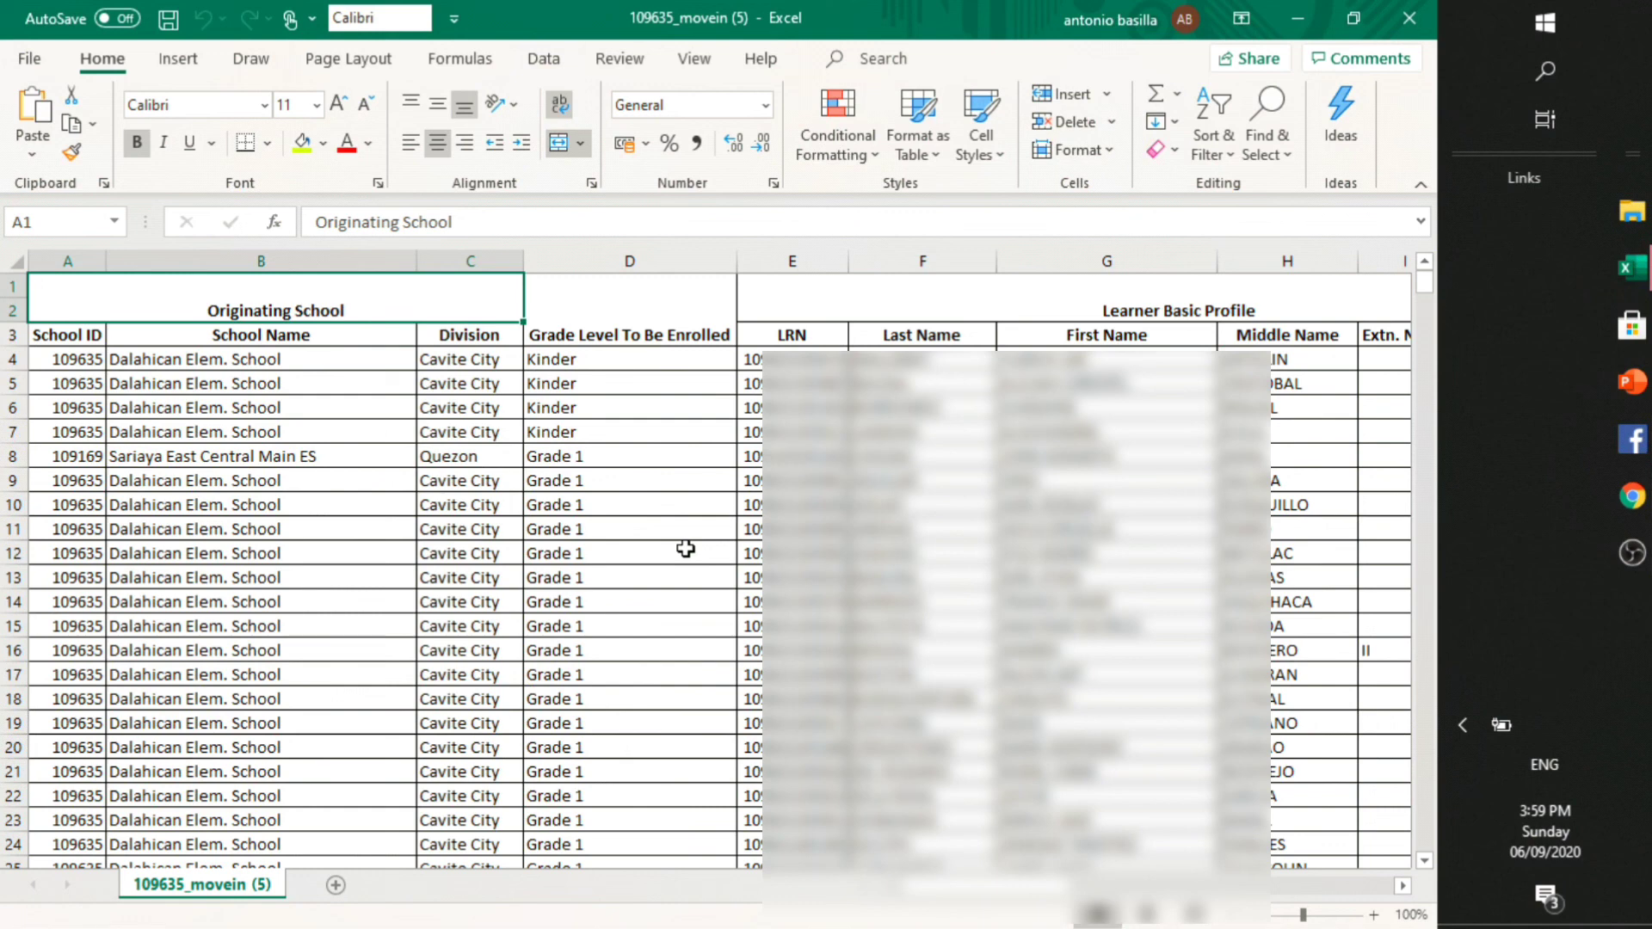
pyautogui.click(701, 607)
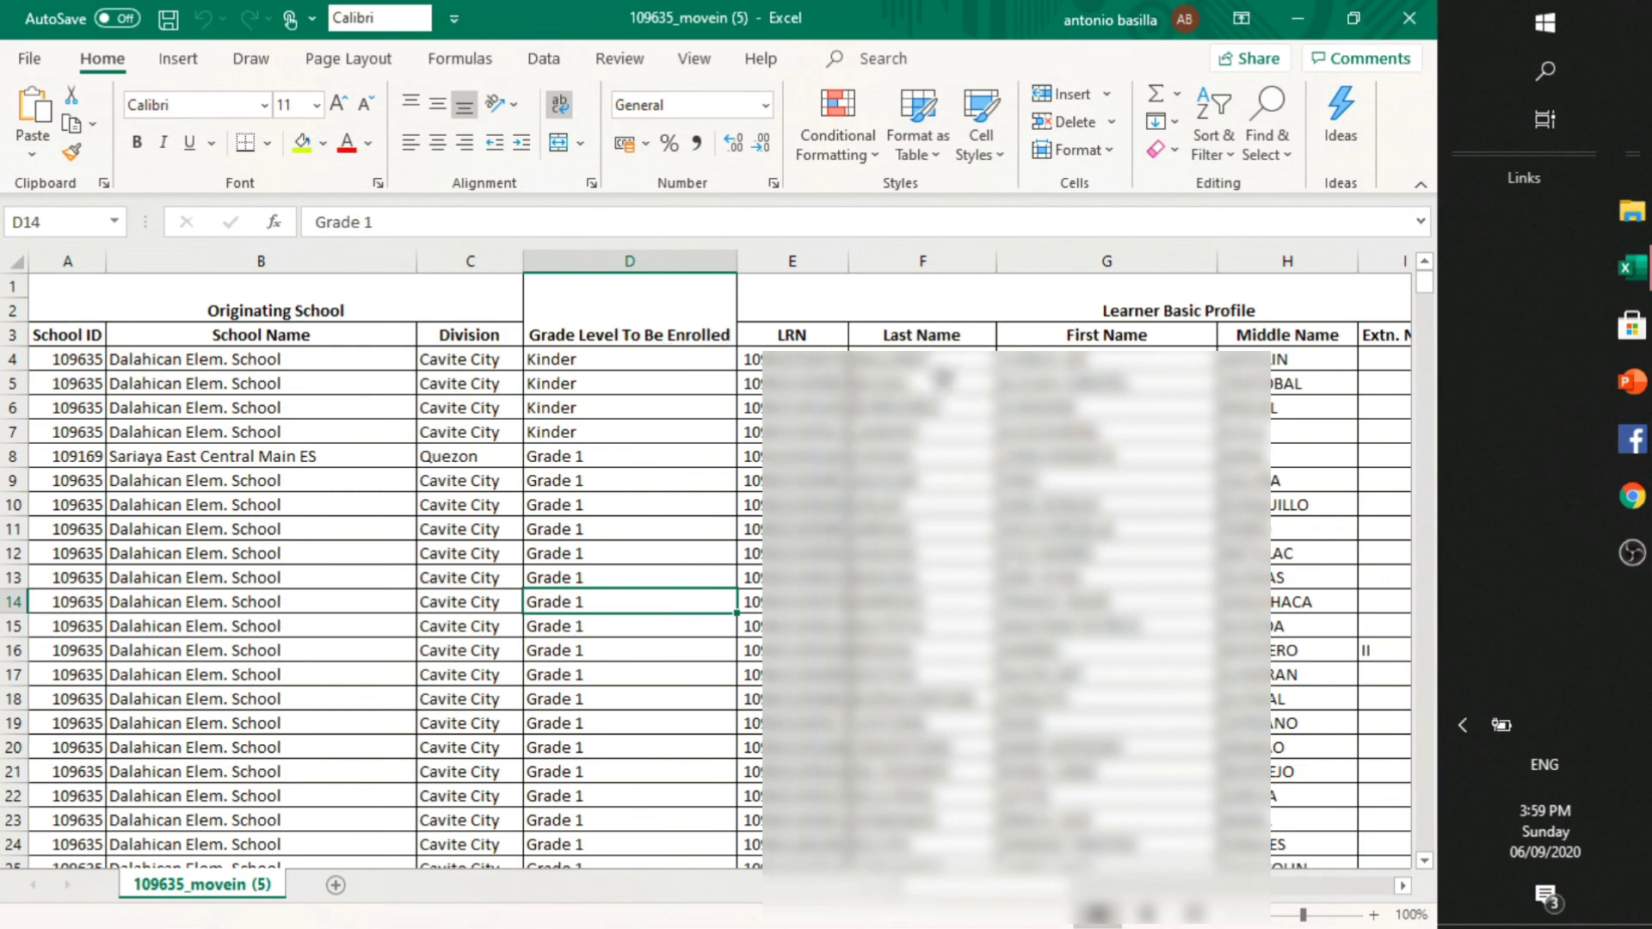
# Examine the learner basic profile columns and the parent or guardian contact numbers across the learner rows of the movein sheet
pyautogui.moveTo(927, 889); pyautogui.dragTo(1009, 881)
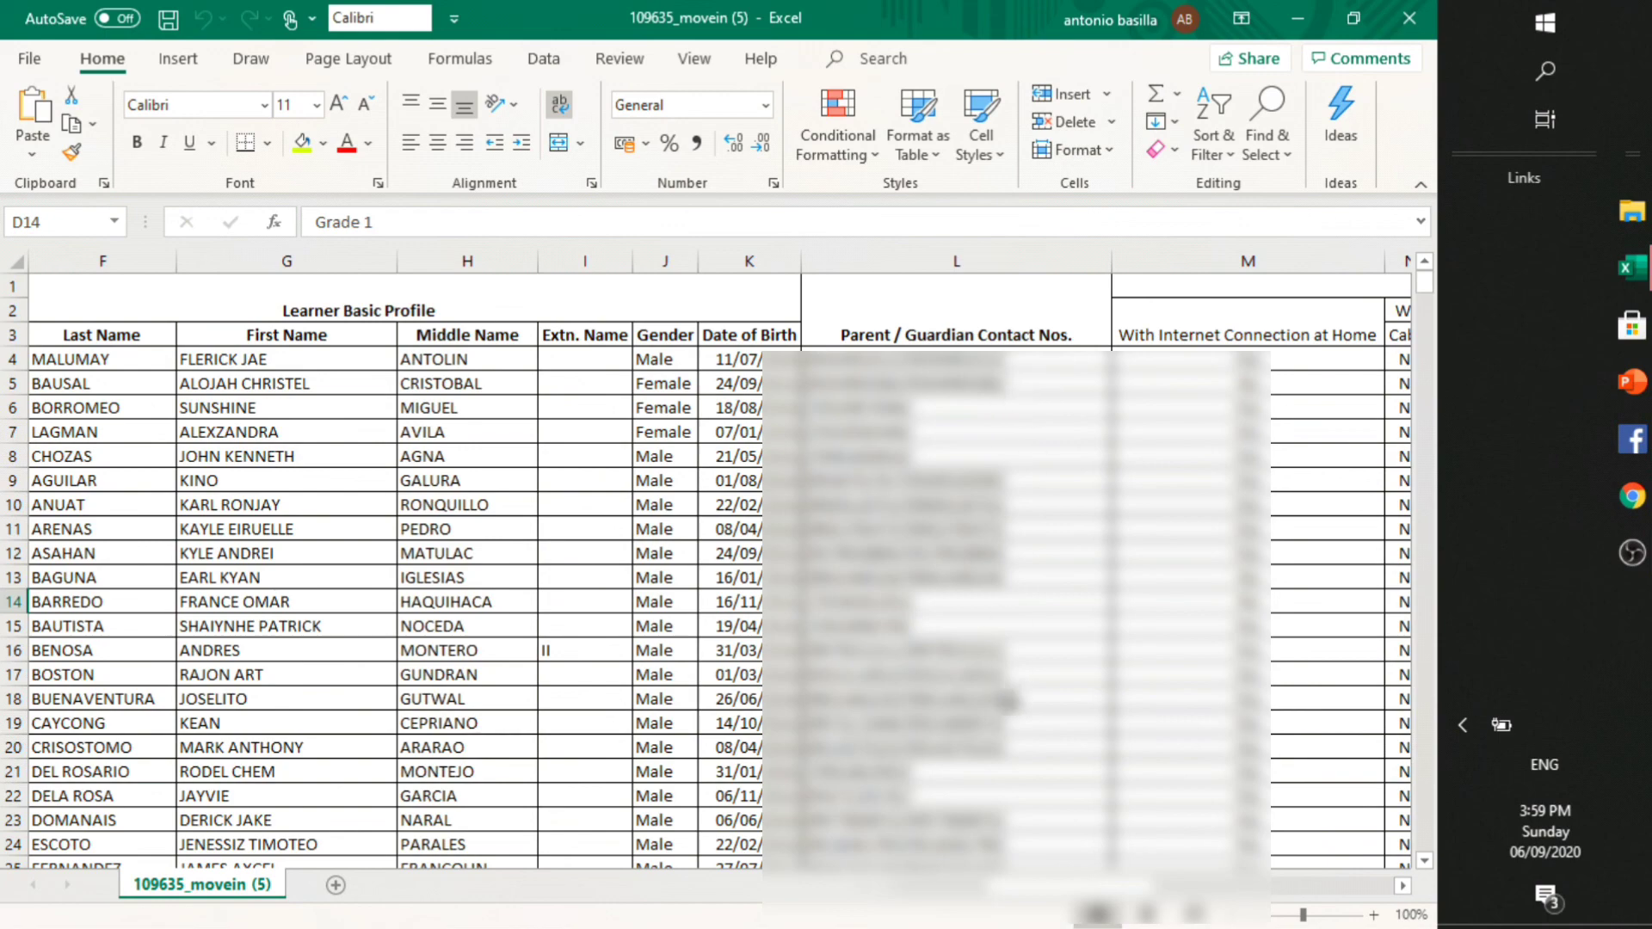
pyautogui.moveTo(1057, 903)
pyautogui.mouseDown()
pyautogui.moveTo(1114, 899)
pyautogui.moveTo(1054, 899)
pyautogui.mouseUp()
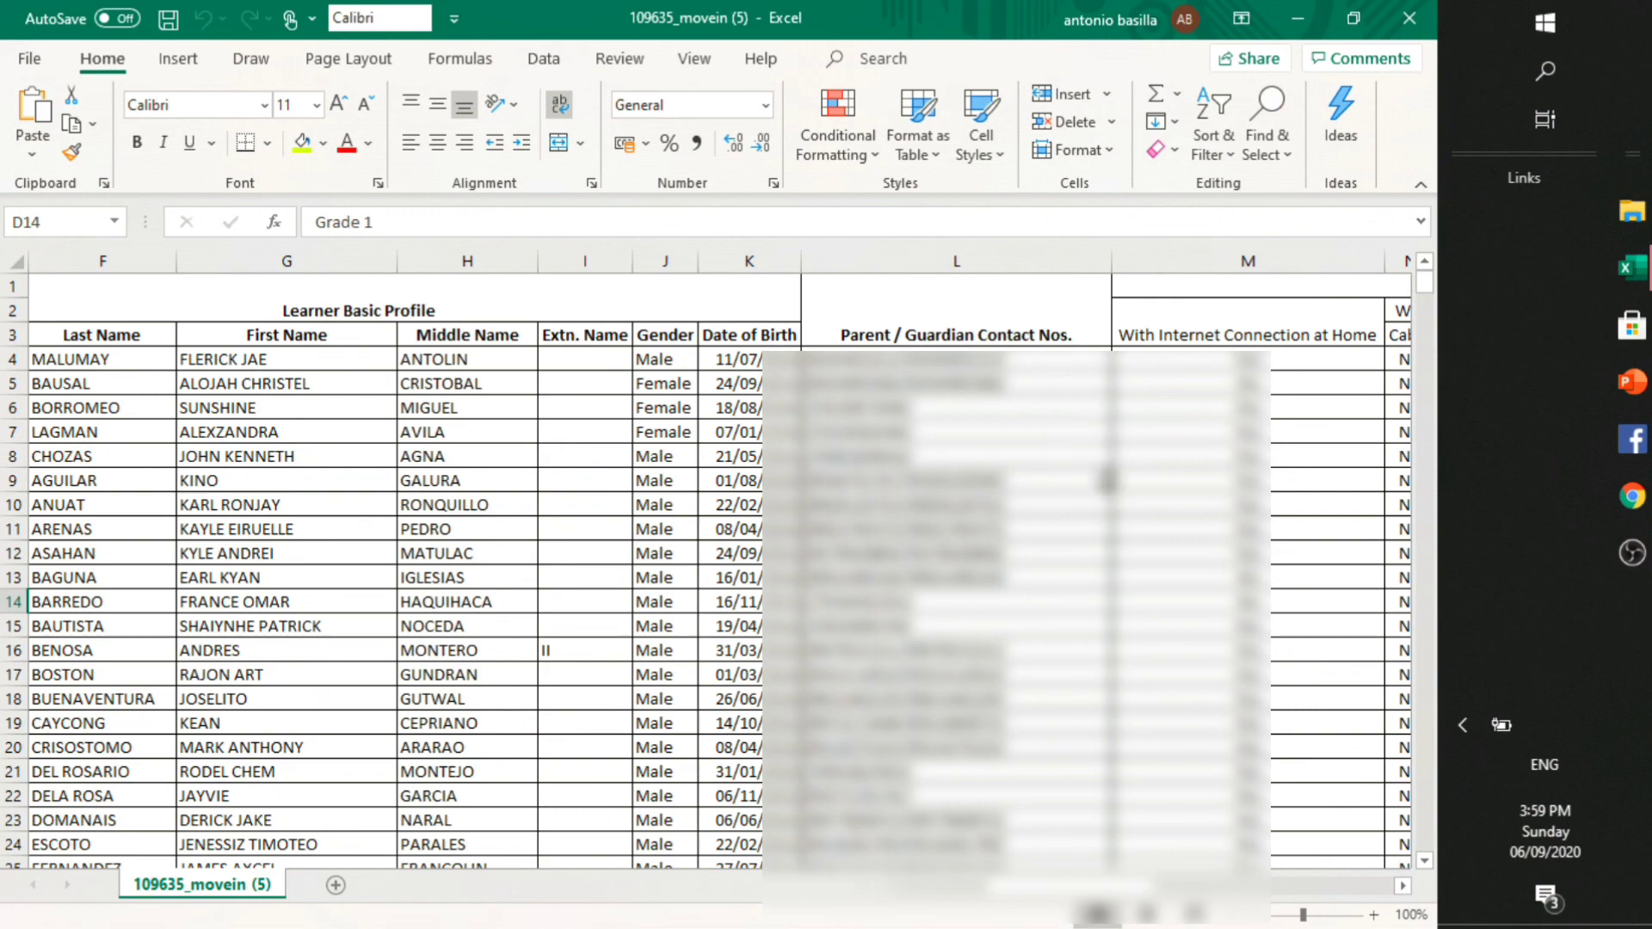
pyautogui.scroll(-11, 932, 414)
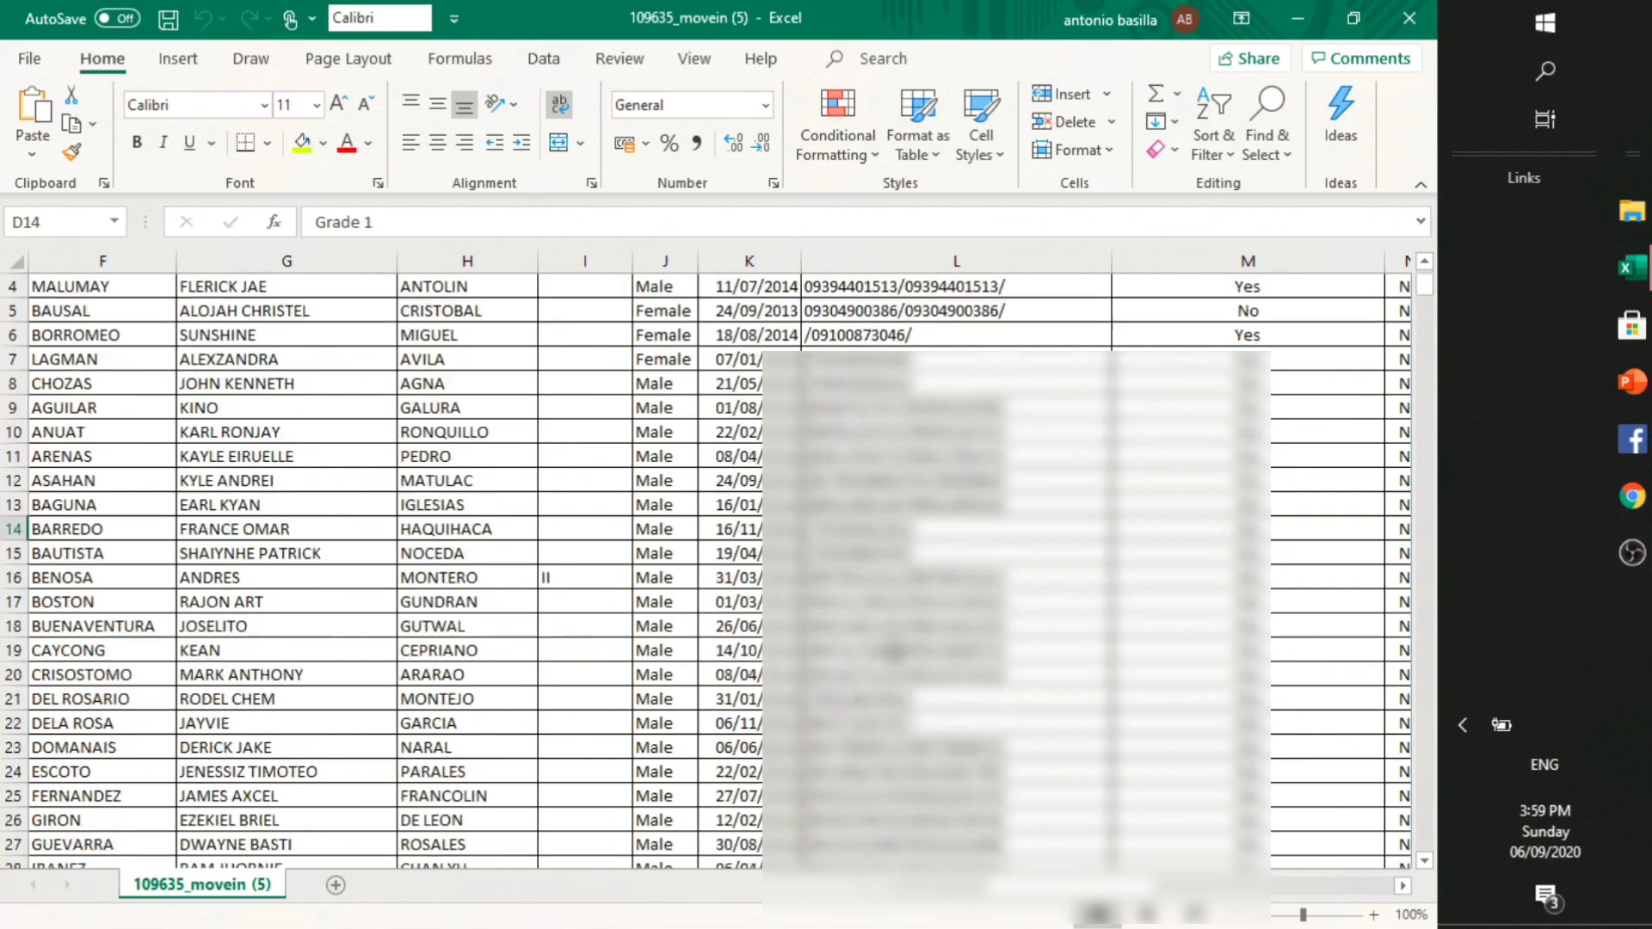
pyautogui.scroll(6, 895, 610)
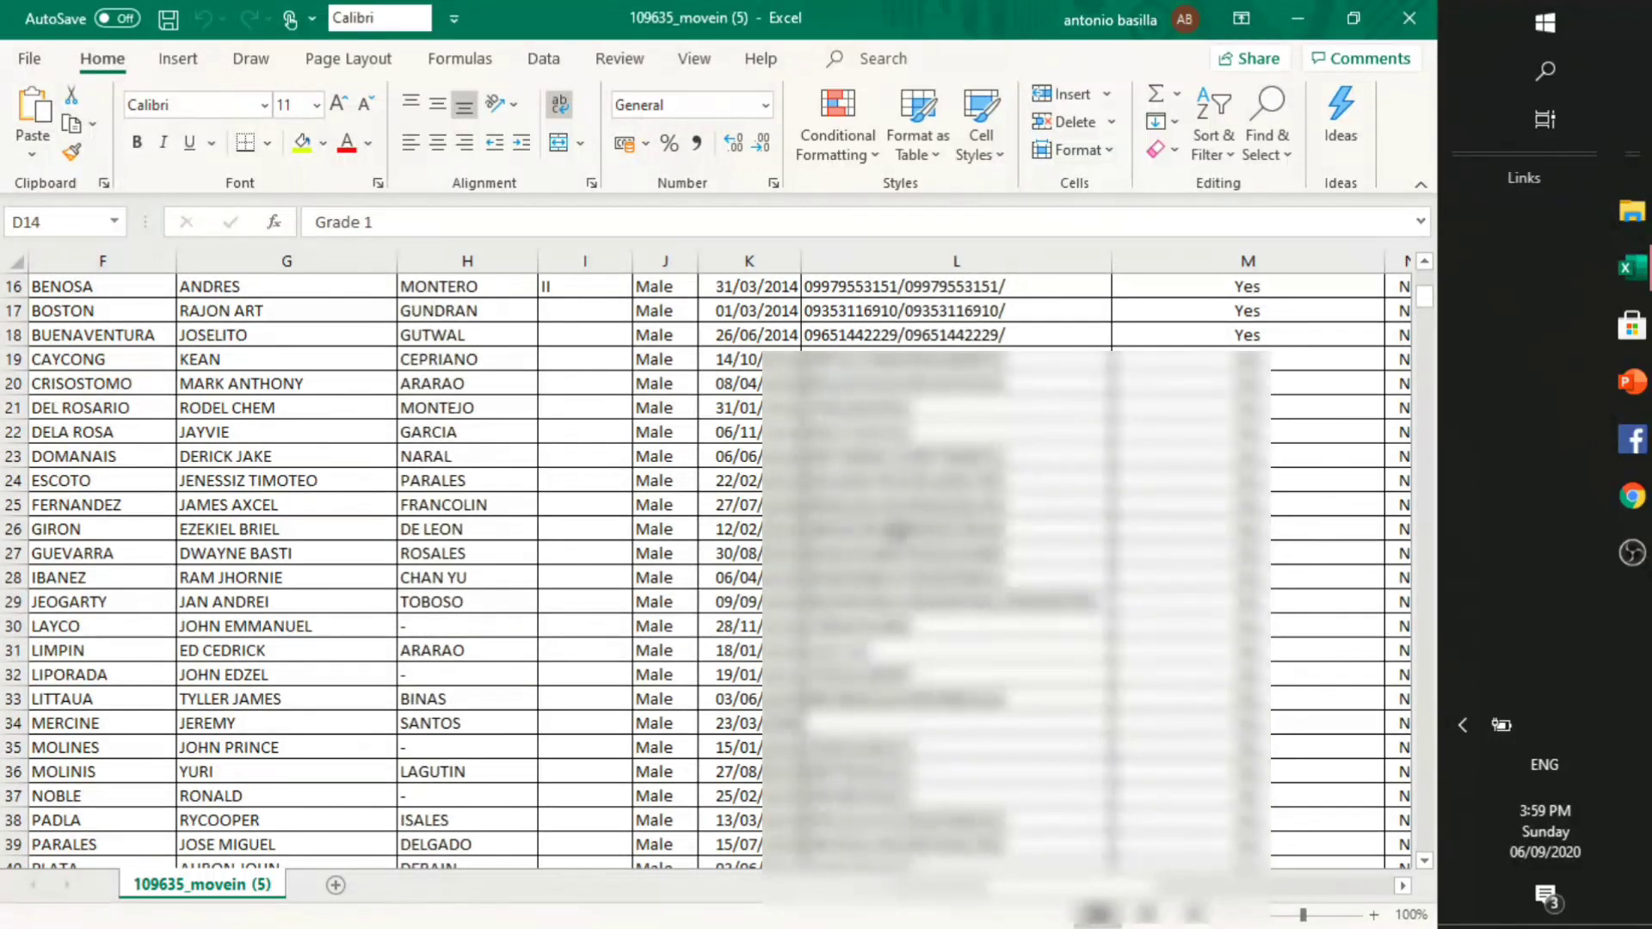
pyautogui.scroll(-20, 896, 548)
pyautogui.scroll(10, 714, 568)
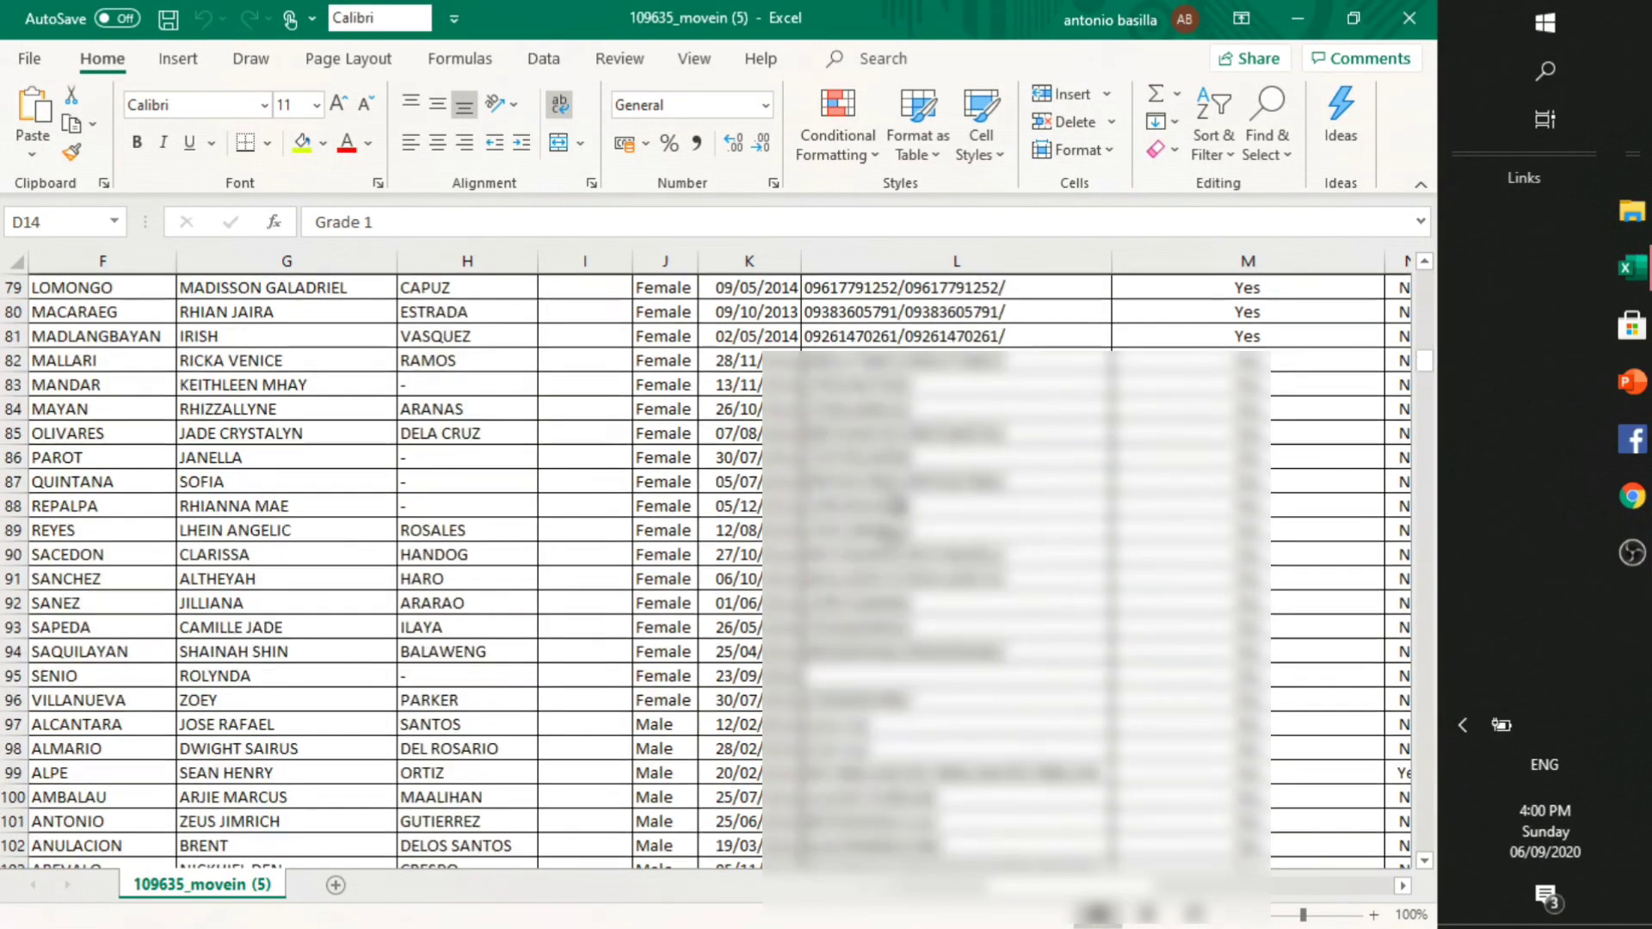
pyautogui.scroll(12, 899, 422)
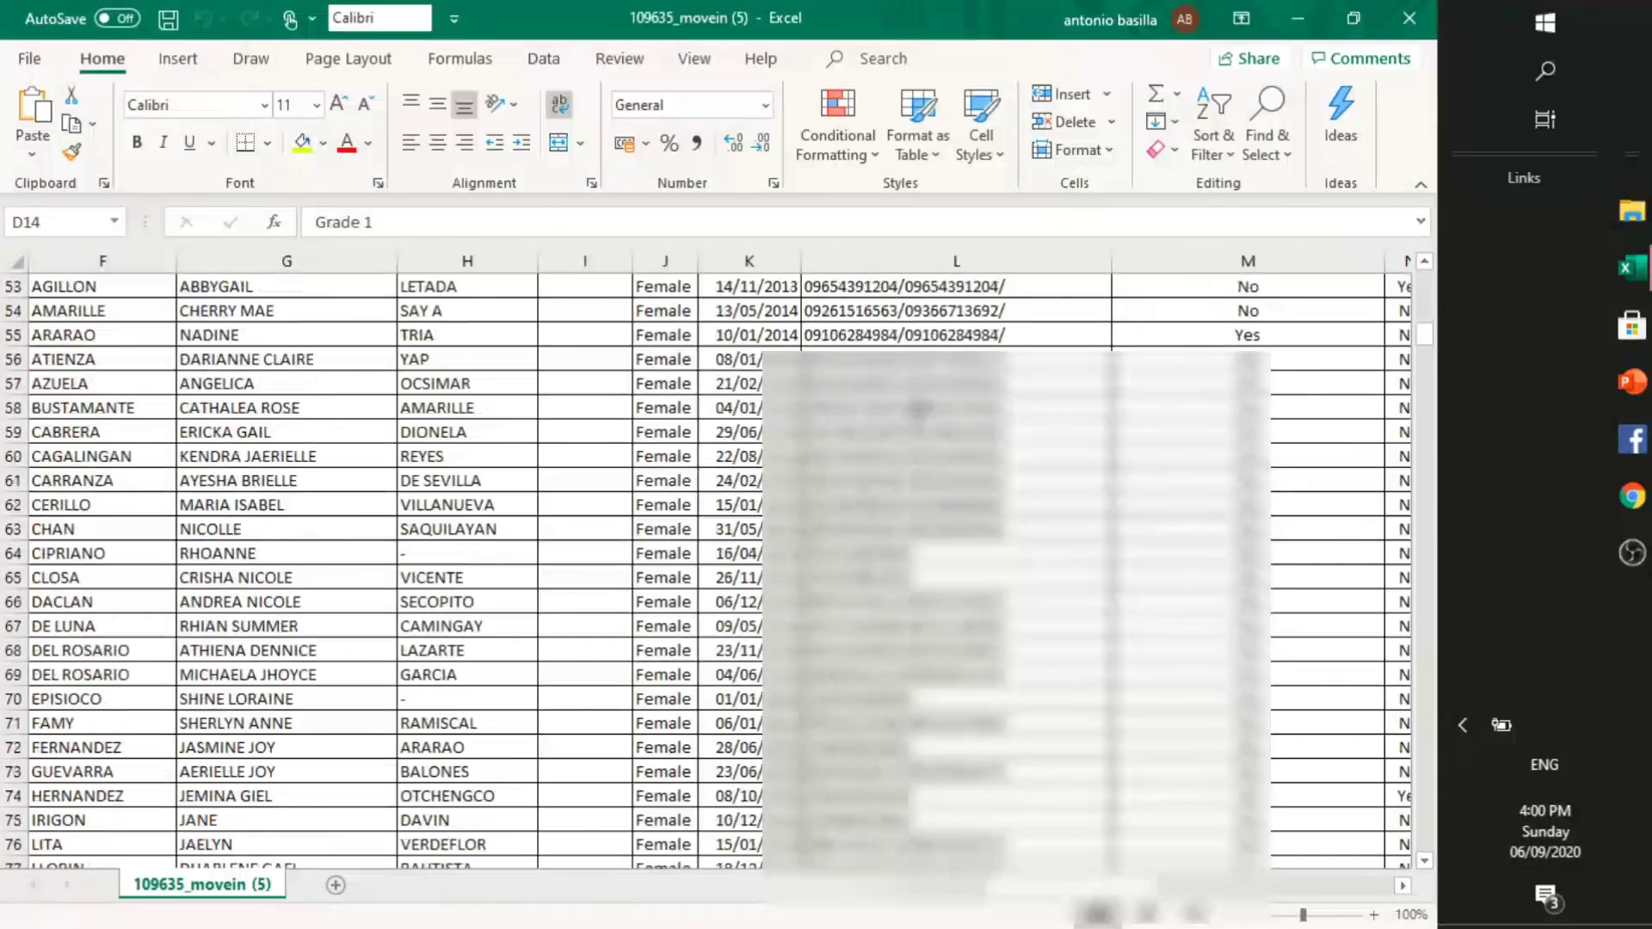
pyautogui.scroll(6, 934, 323)
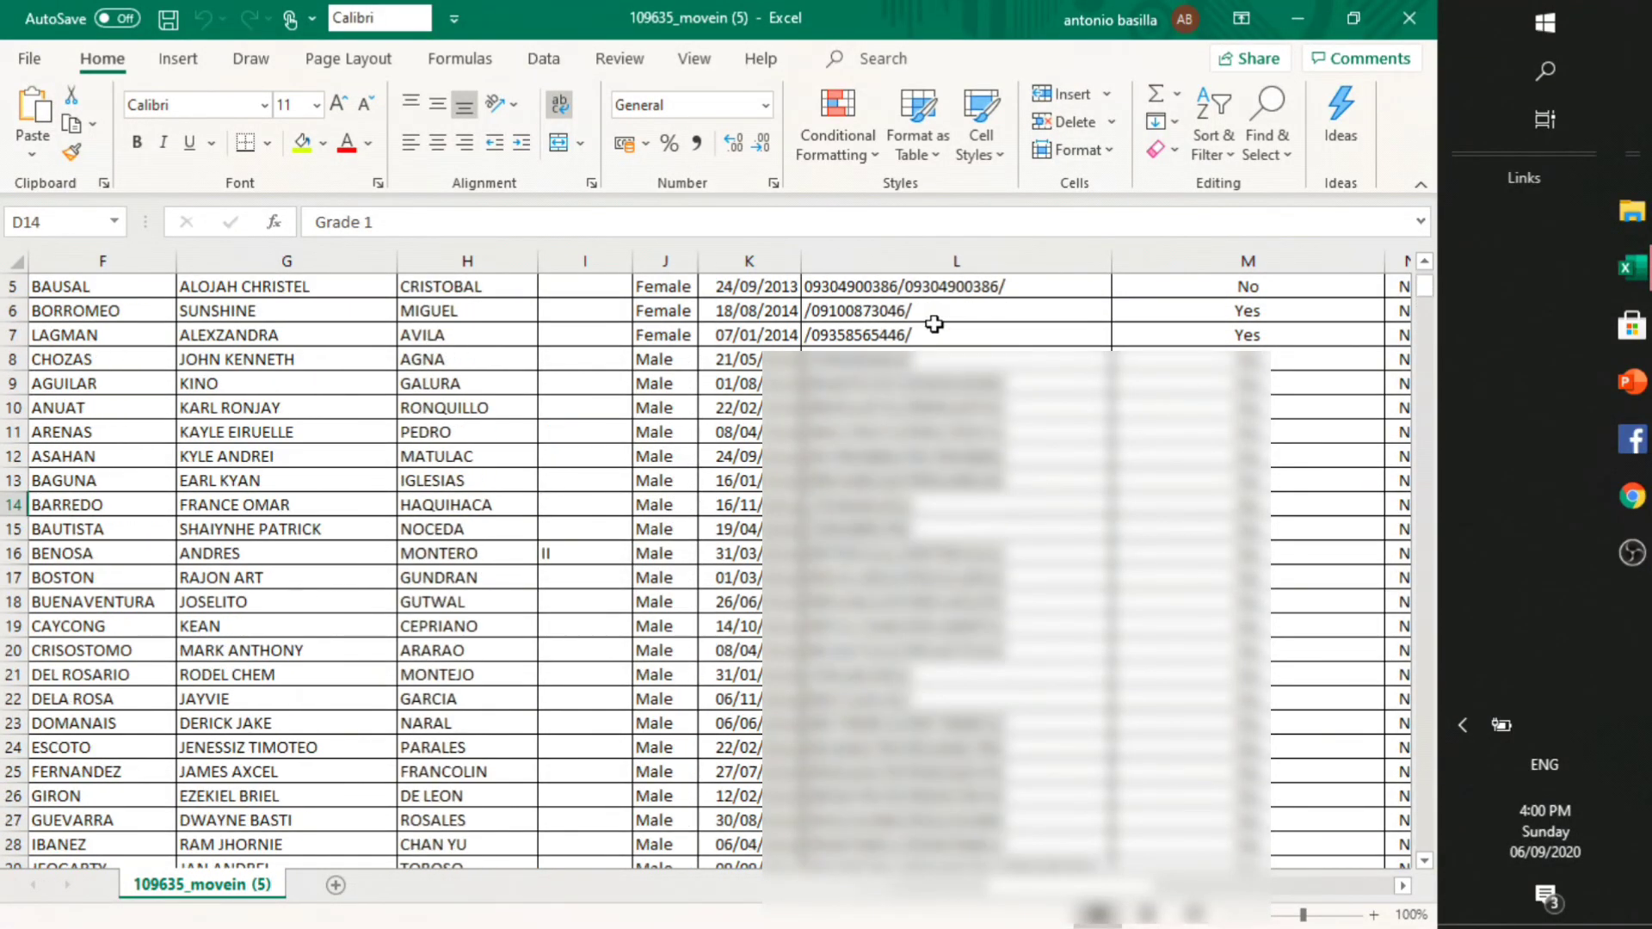
# Review the Access Availability and Preferred Availability columns, including devices, internet connection and learning modalities, and return to the Originating School columns
pyautogui.hscroll(8, 714, 568)
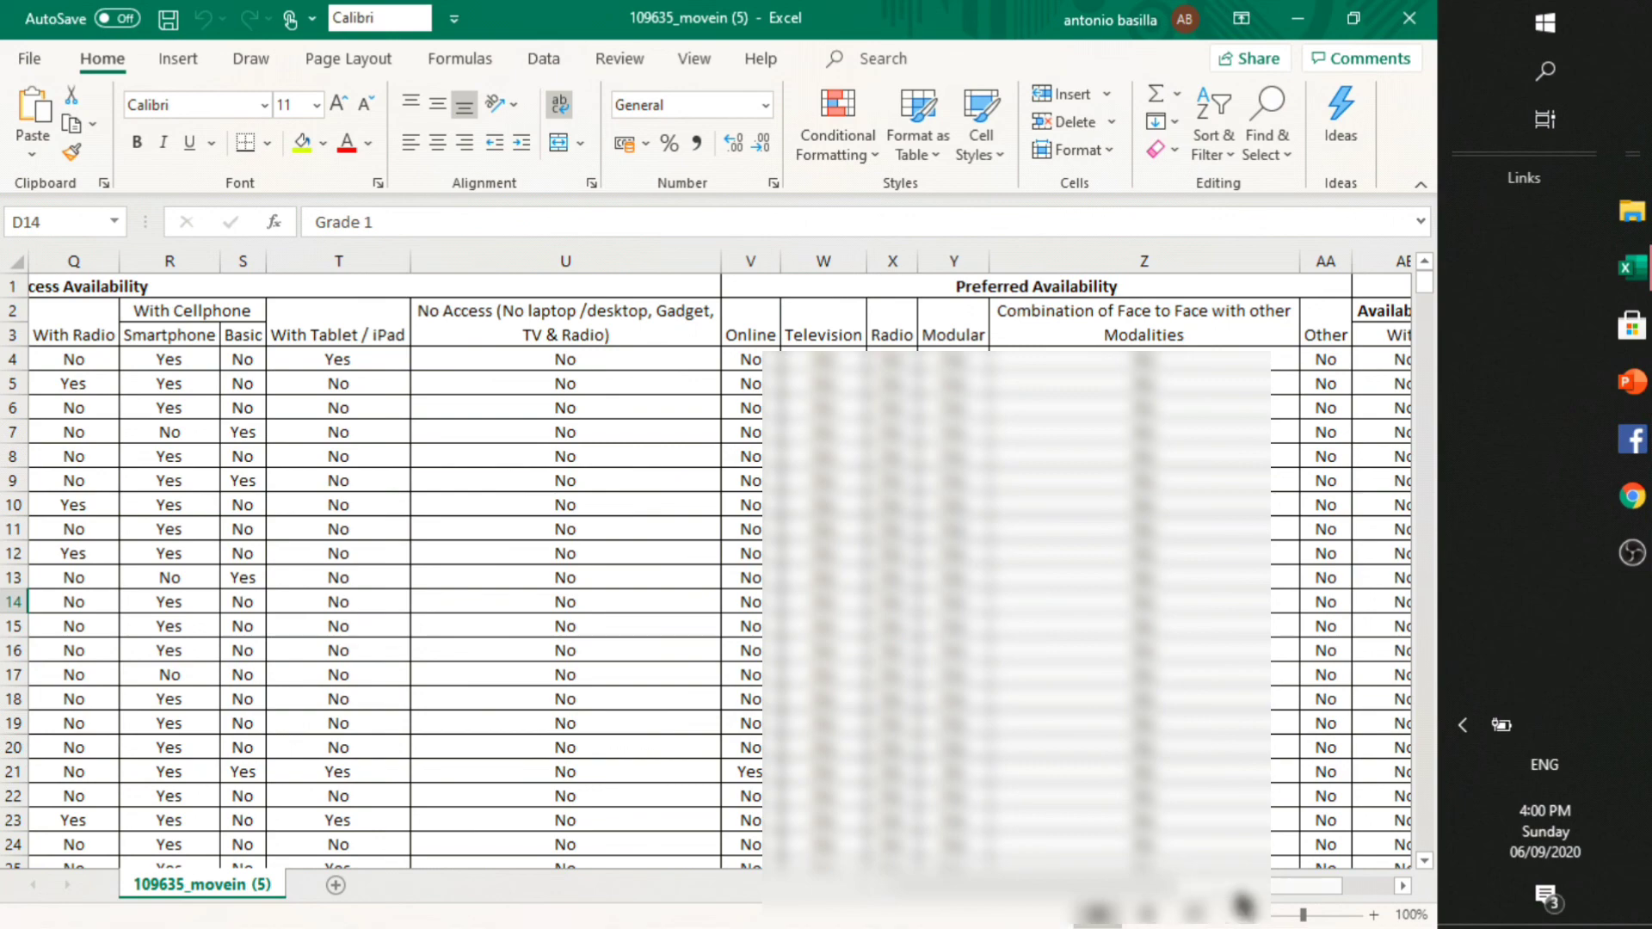
pyautogui.moveTo(1240, 890); pyautogui.dragTo(663, 748)
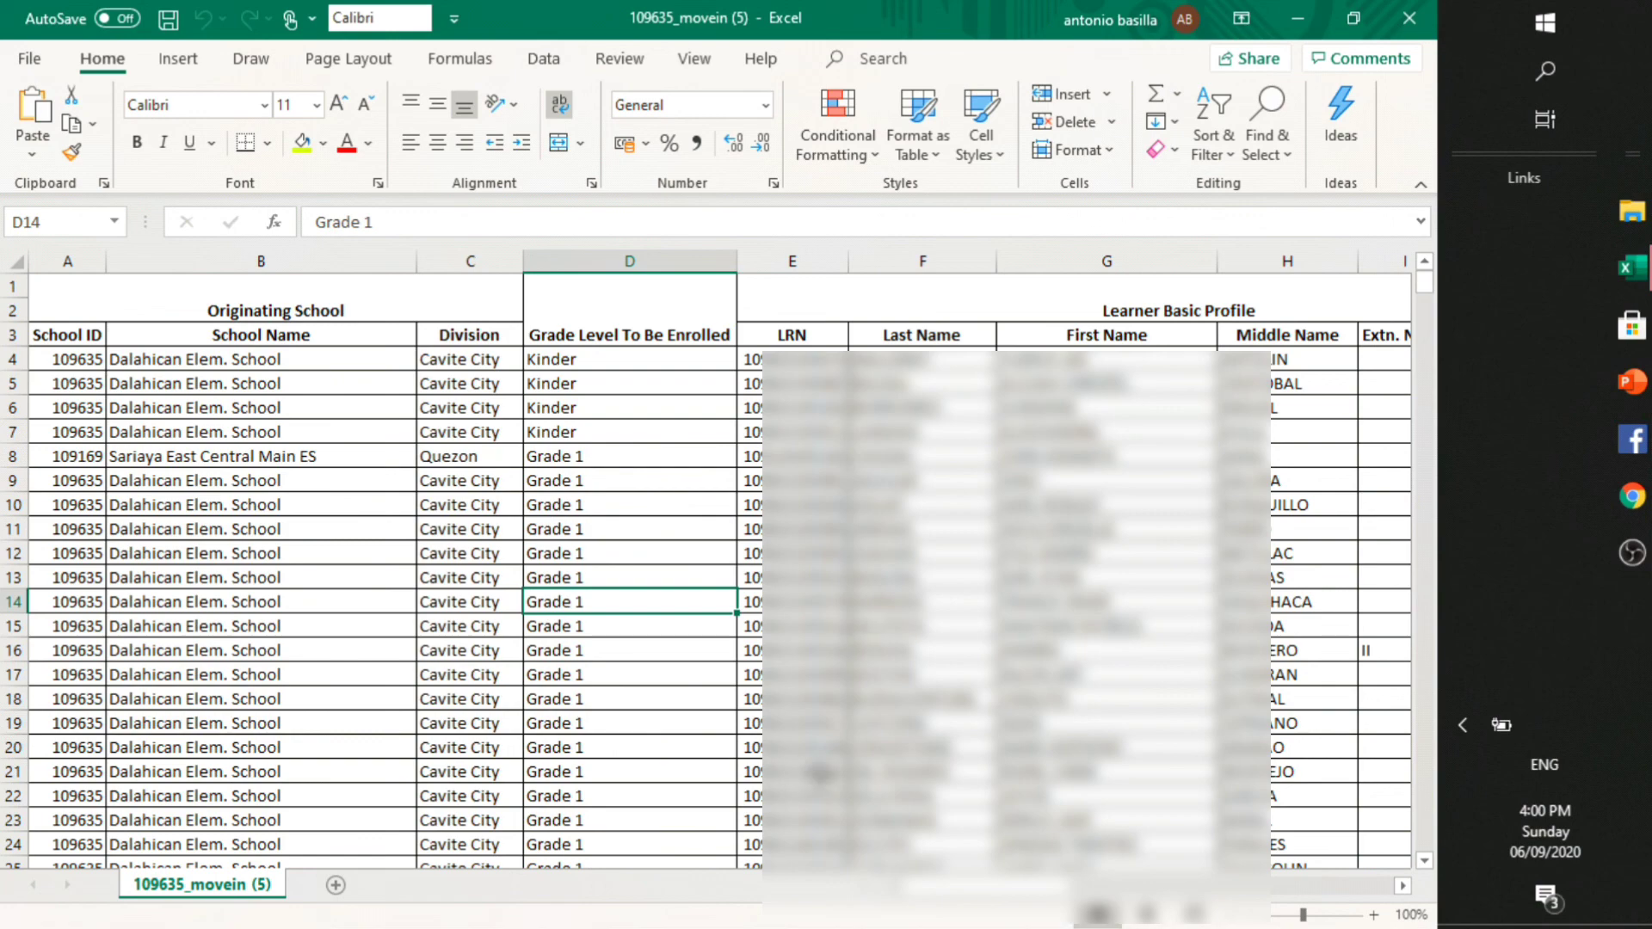
pyautogui.hscroll(2, 994, 902)
pyautogui.hscroll(7, 993, 902)
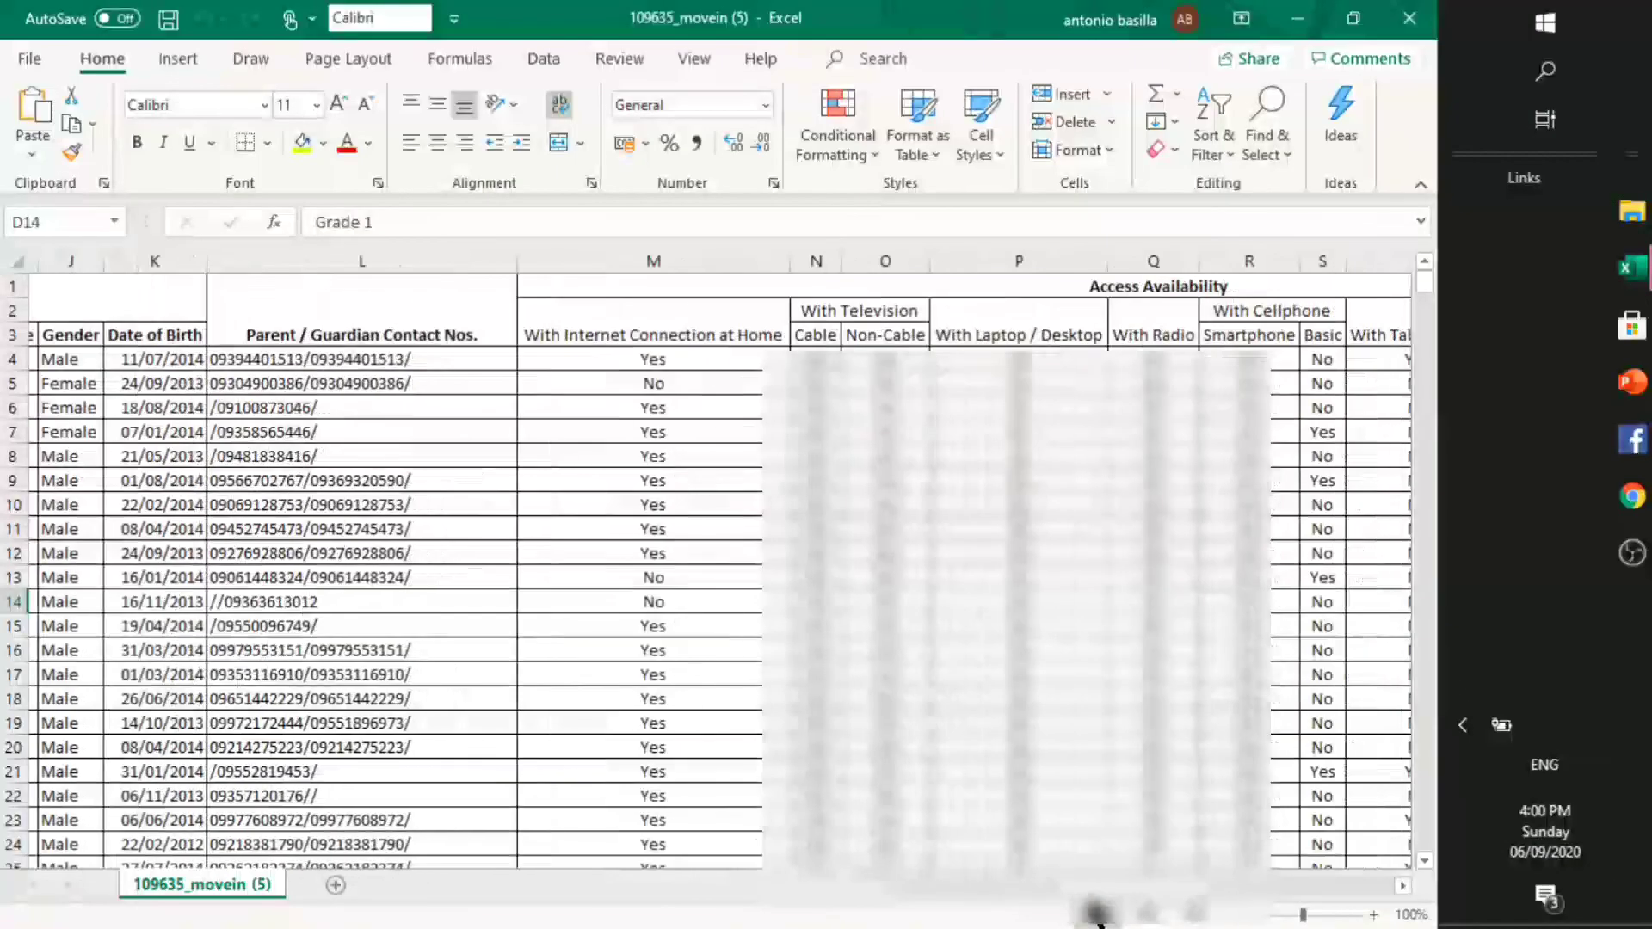
pyautogui.hscroll(-9, 1106, 900)
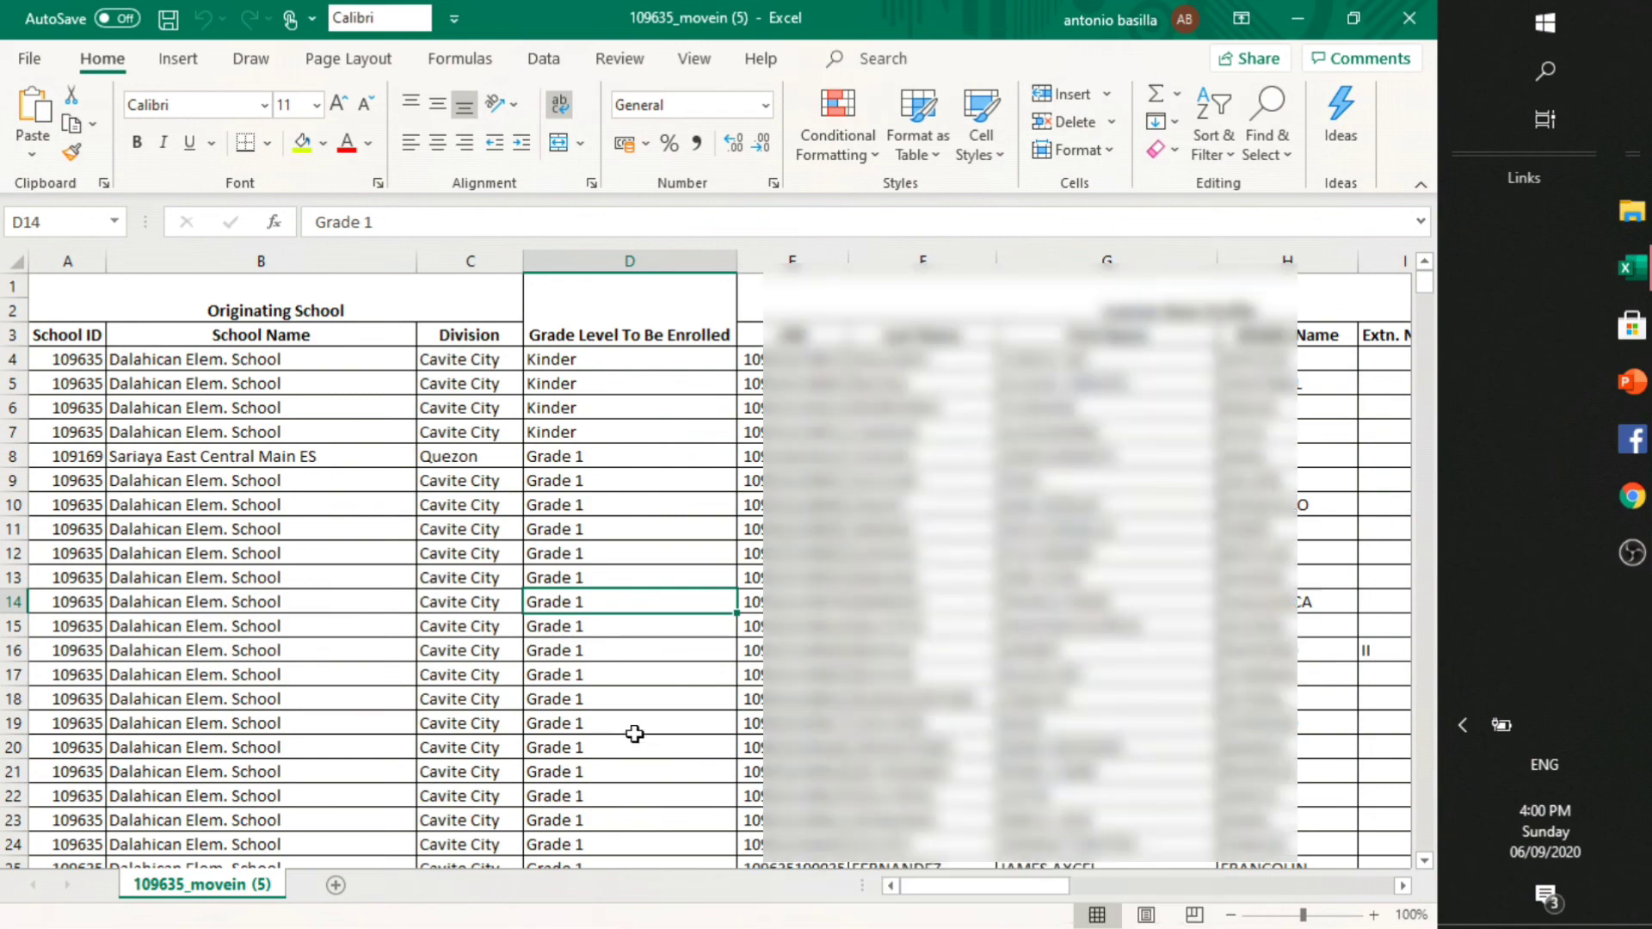
# Look through the originating school and grade level to be enrolled columns down to the last Grade 6 learner rows
pyautogui.scroll(-16, 634, 724)
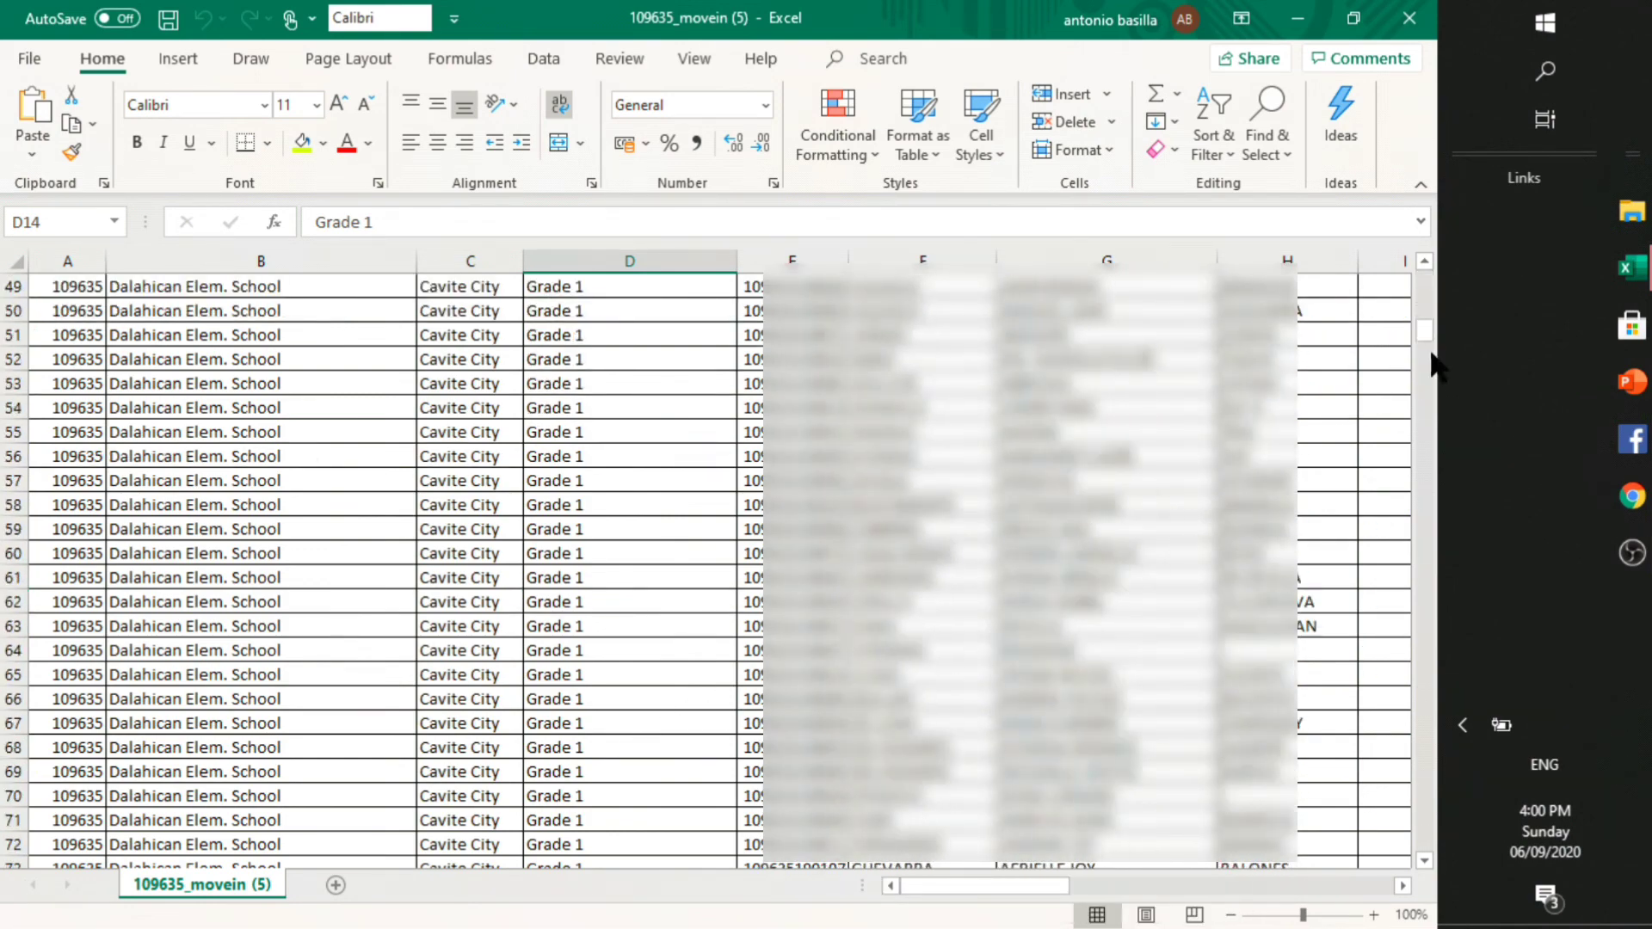
pyautogui.moveTo(1428, 340); pyautogui.dragTo(1381, 848)
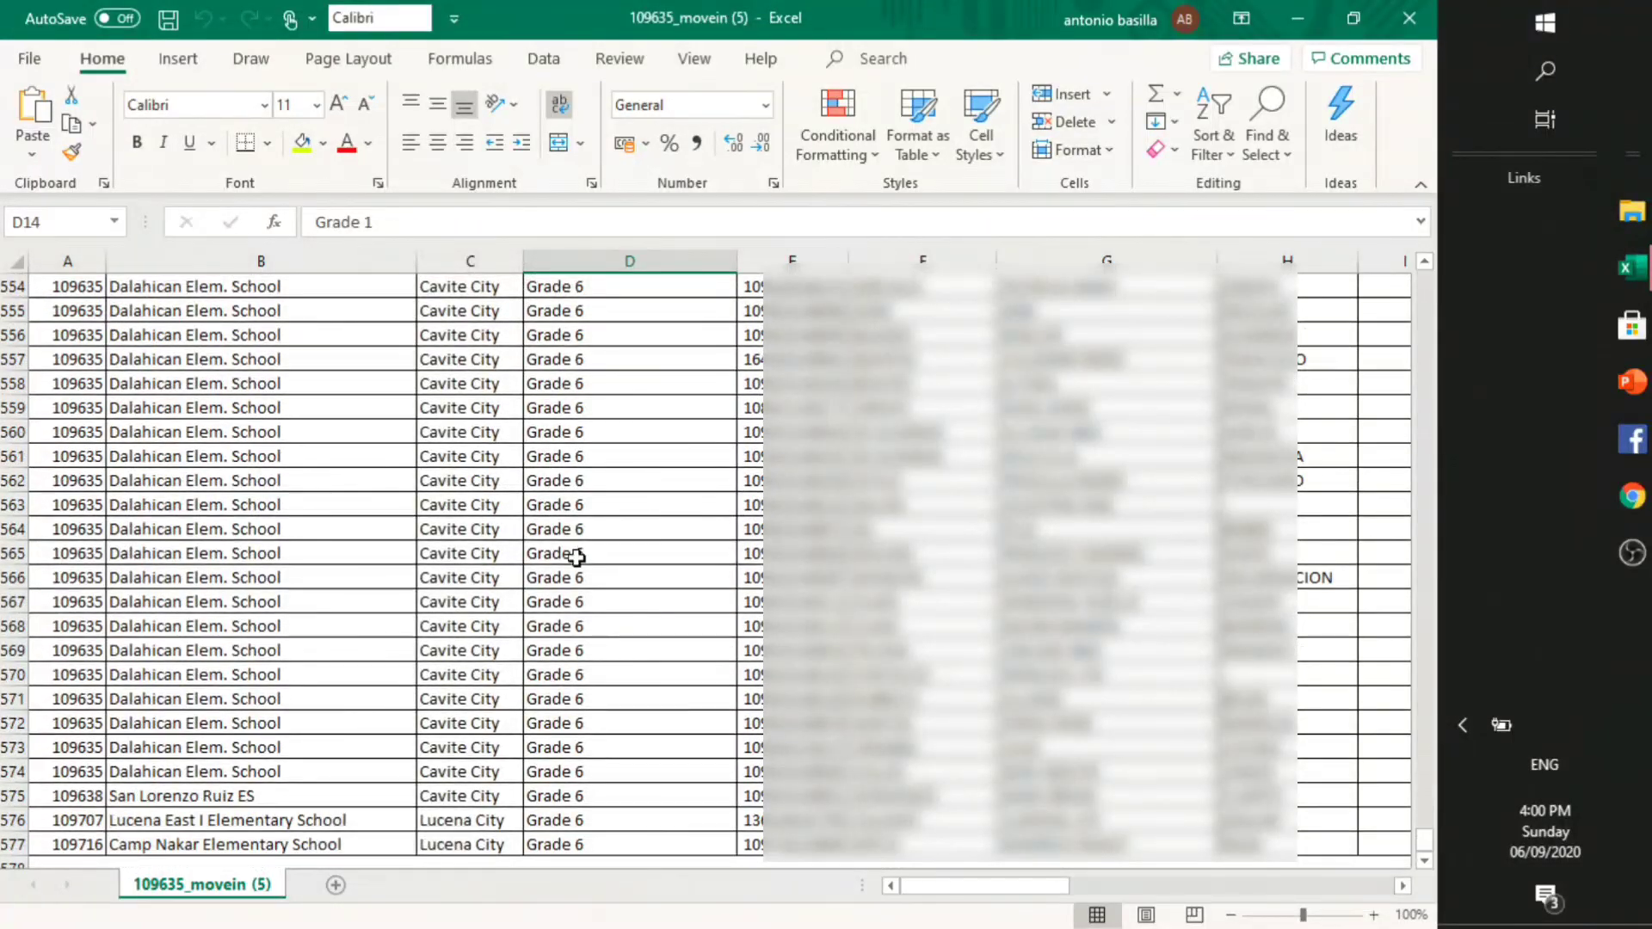
pyautogui.scroll(7, 554, 487)
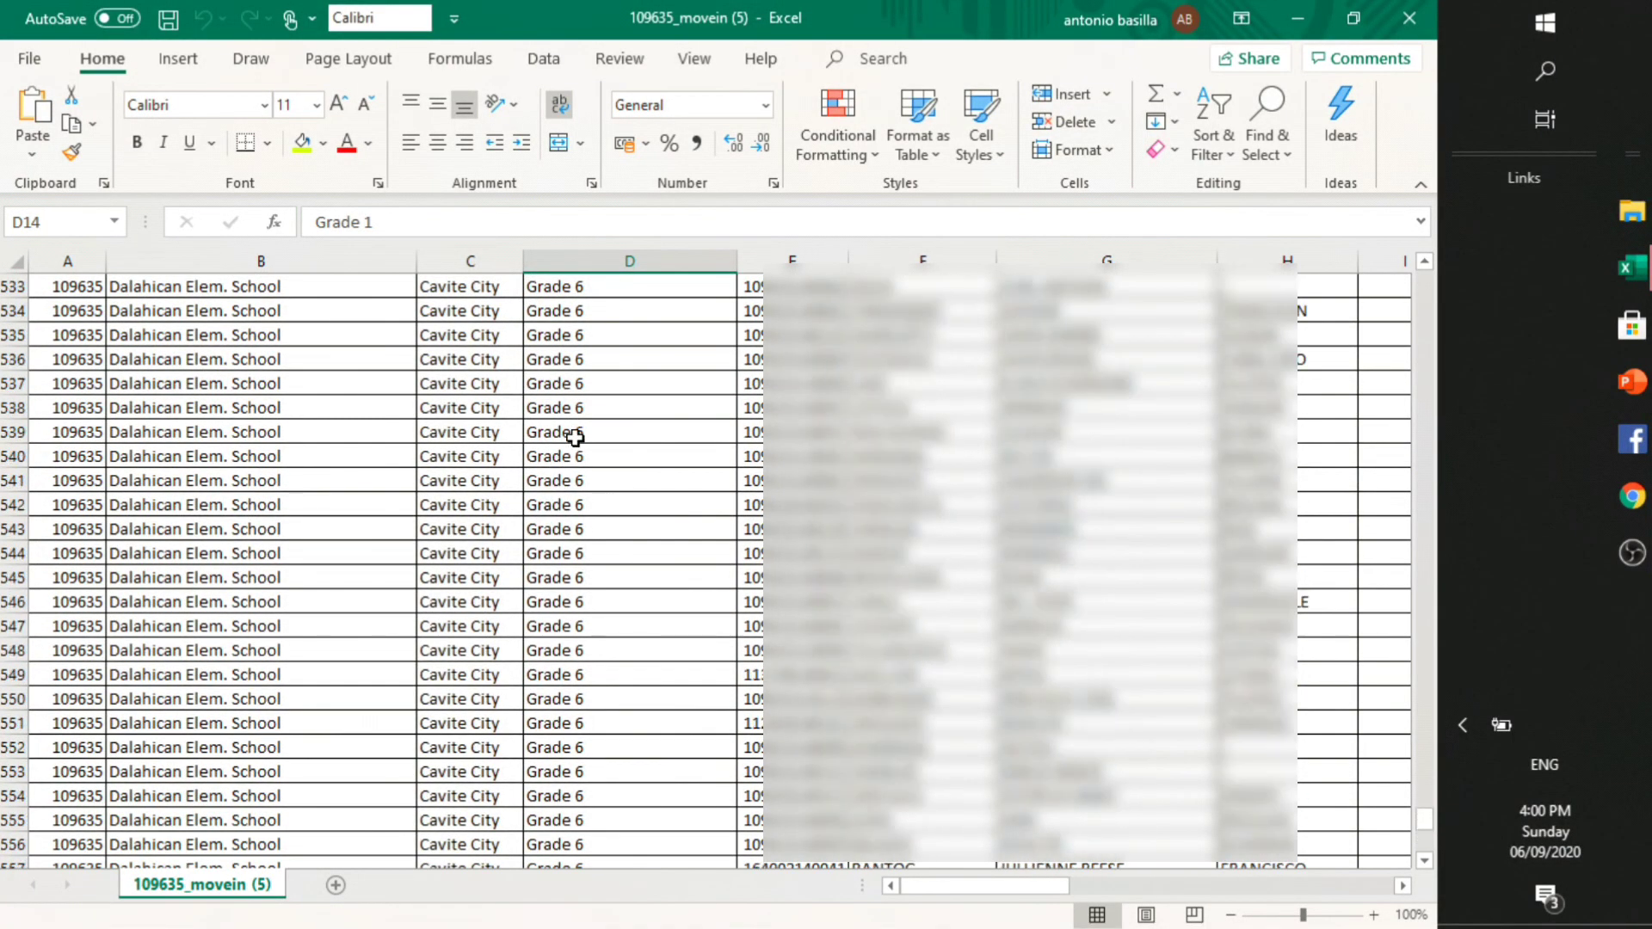
pyautogui.scroll(-15, 580, 395)
pyautogui.scroll(9, 580, 413)
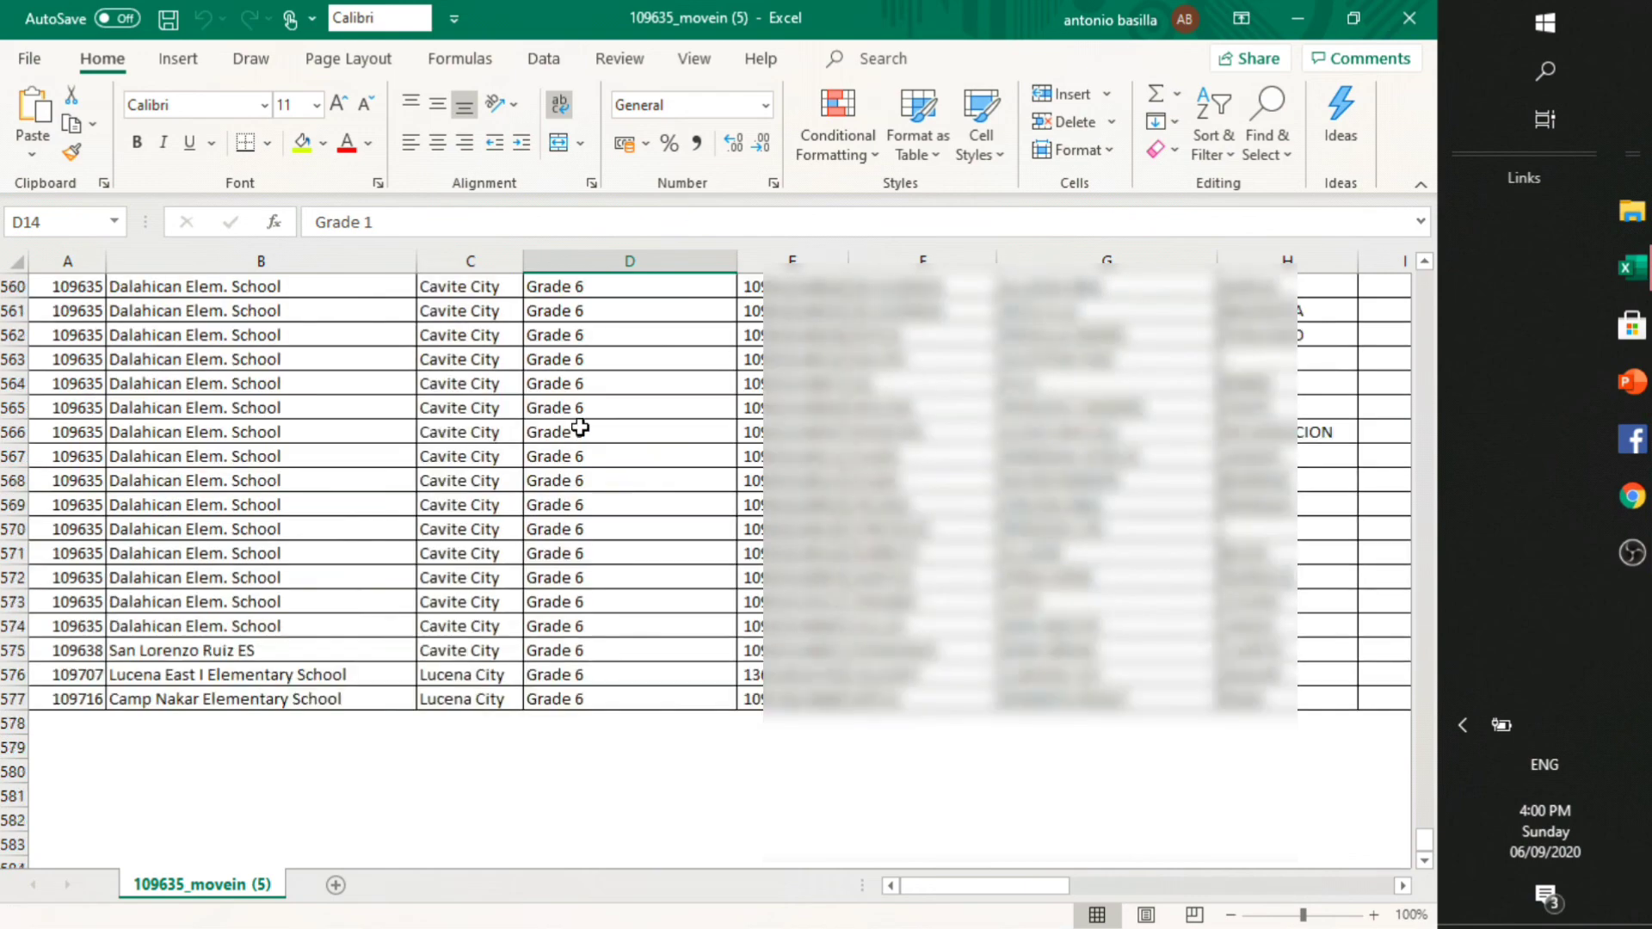
pyautogui.scroll(3, 587, 424)
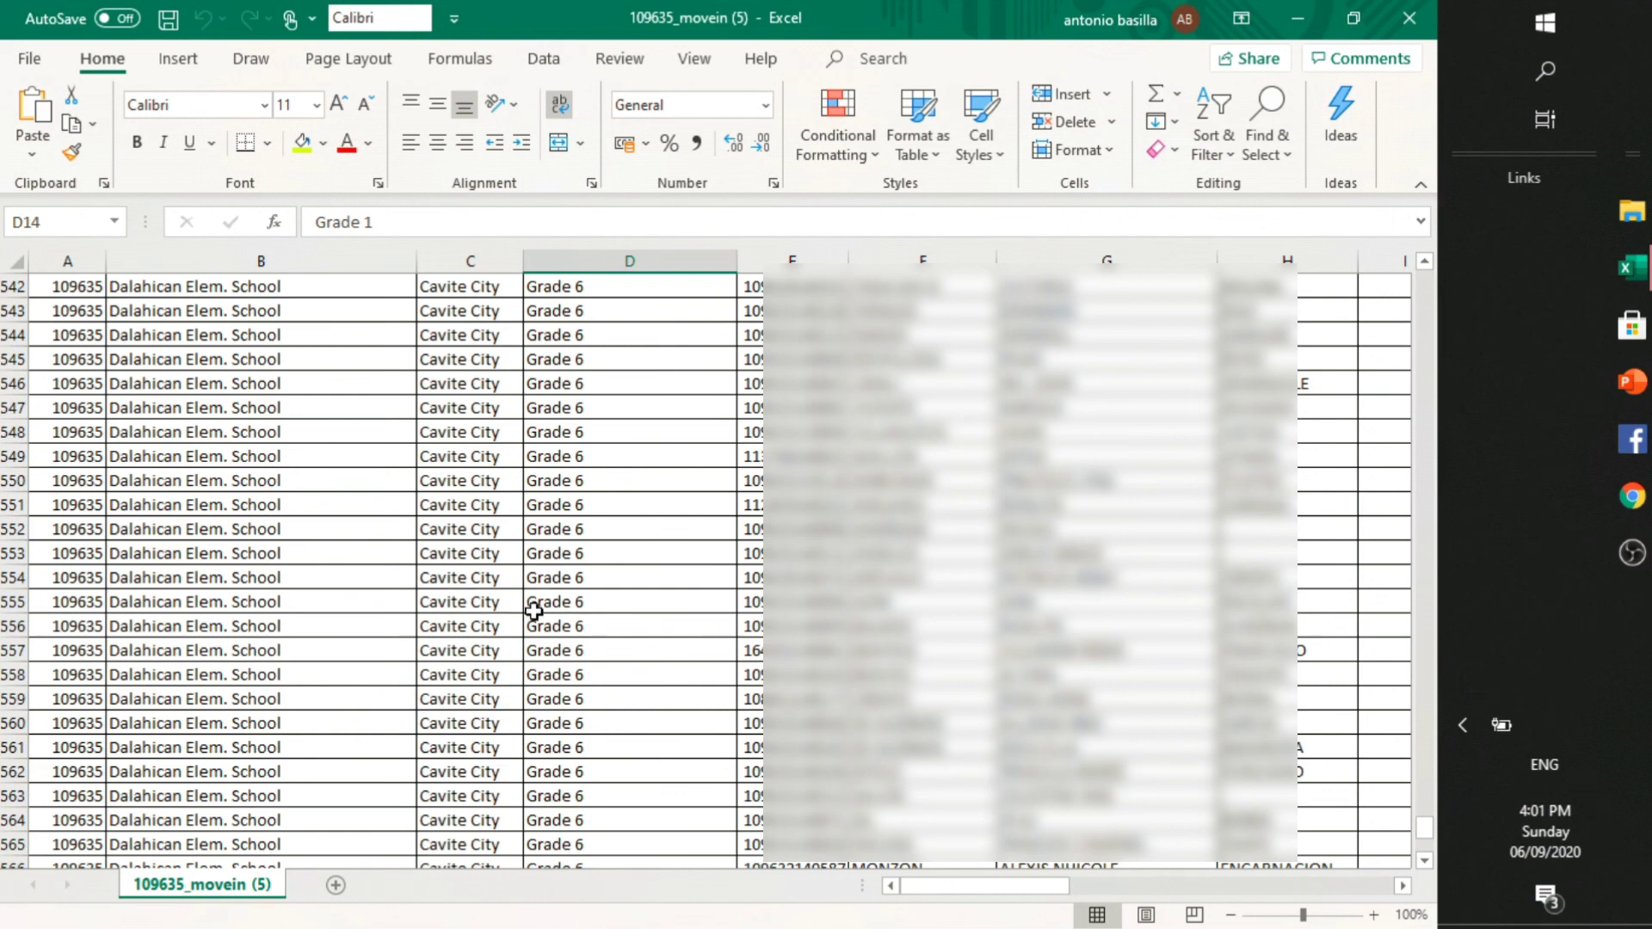
pyautogui.scroll(-1, 535, 608)
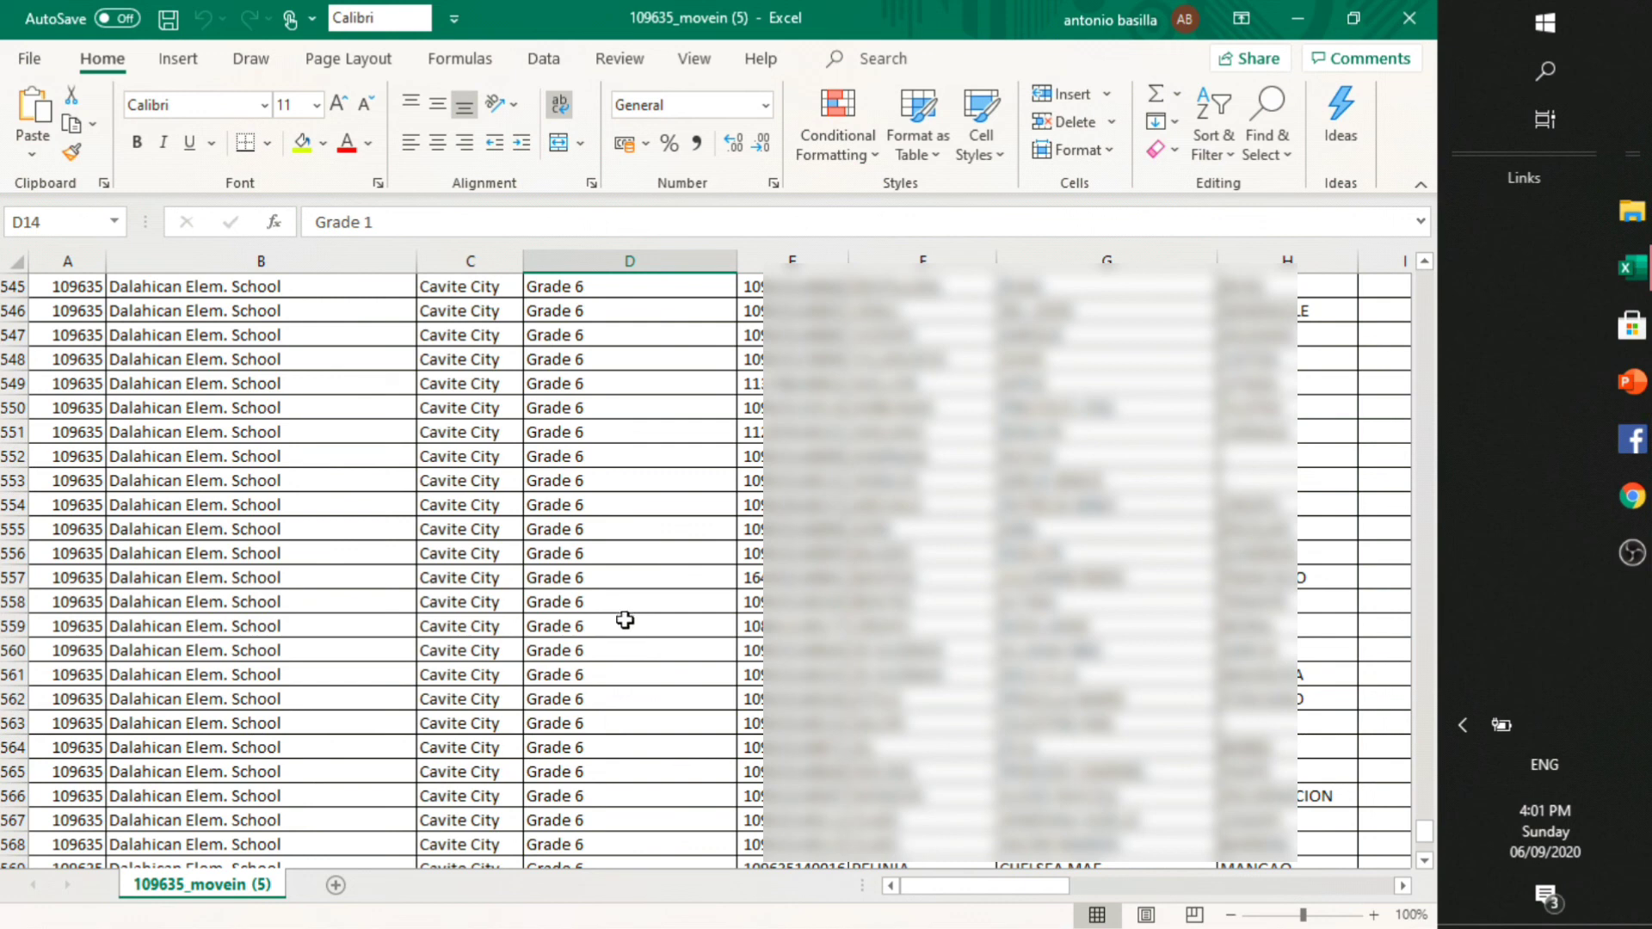
pyautogui.scroll(-5, 625, 619)
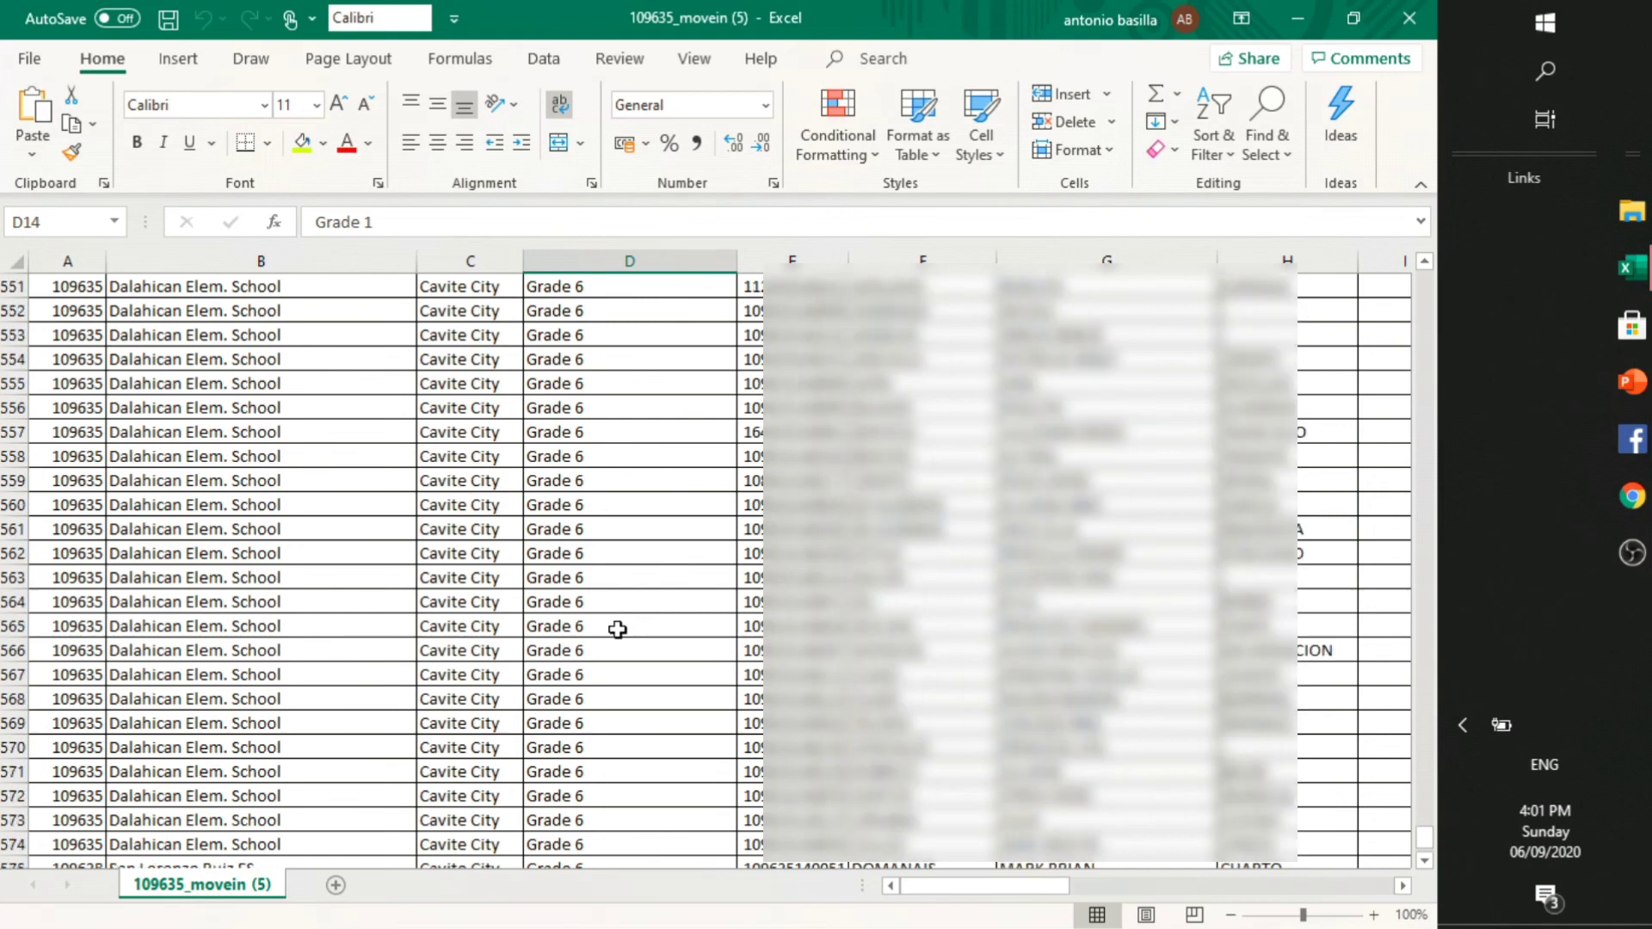